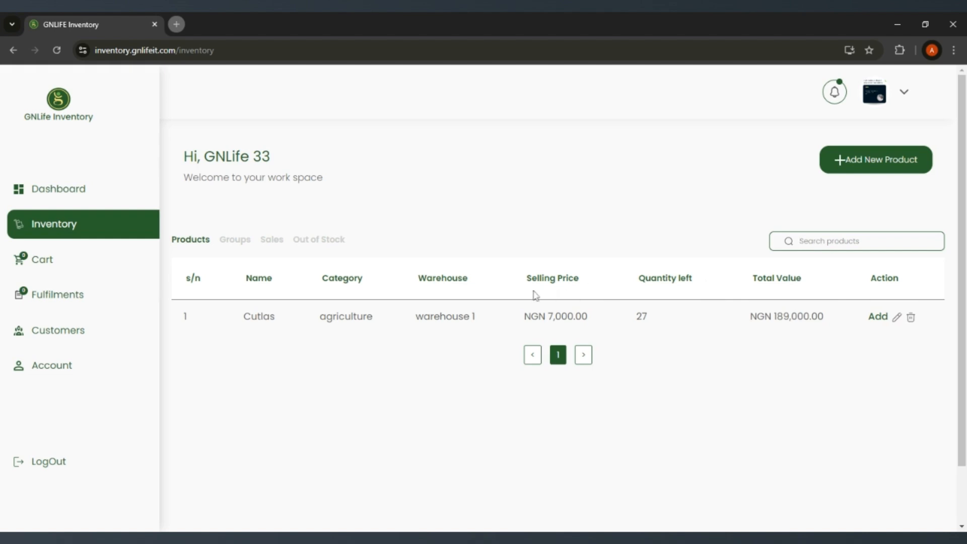
# Step: Try searching the product list for "sdf", and clear the search text
pyautogui.write('sdf')
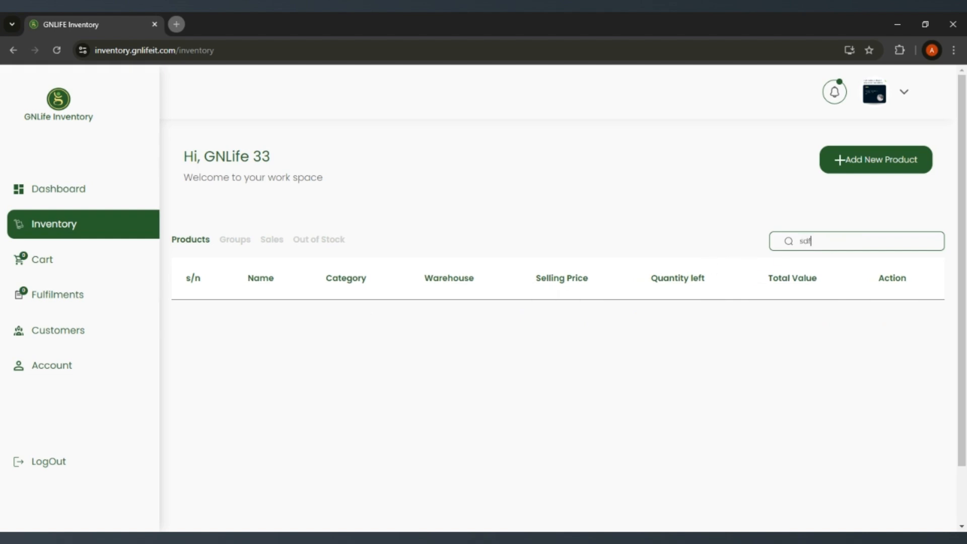
pyautogui.press('BackSpace')
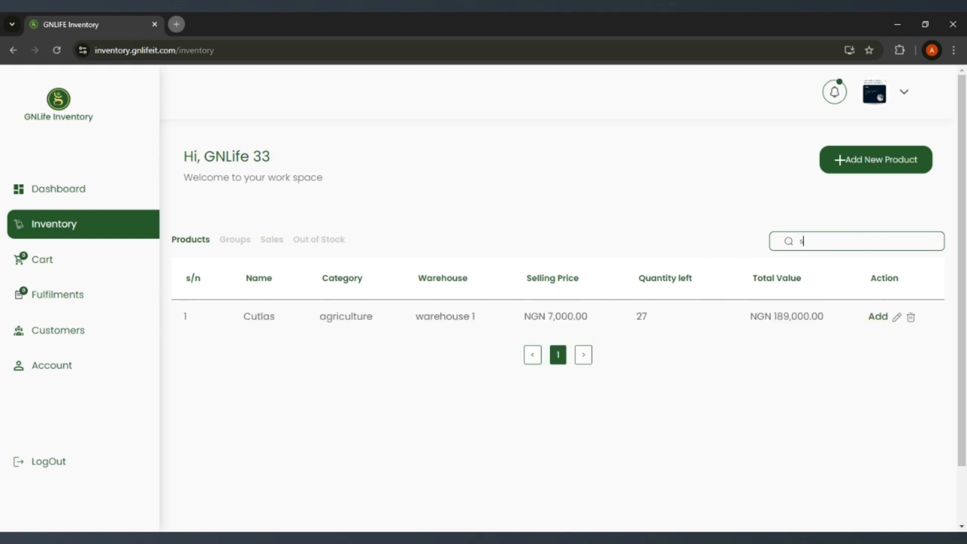
pyautogui.press('BackSpace')
# Step: Start adding a new product as an item group and look over its empty form
pyautogui.click(850, 166)
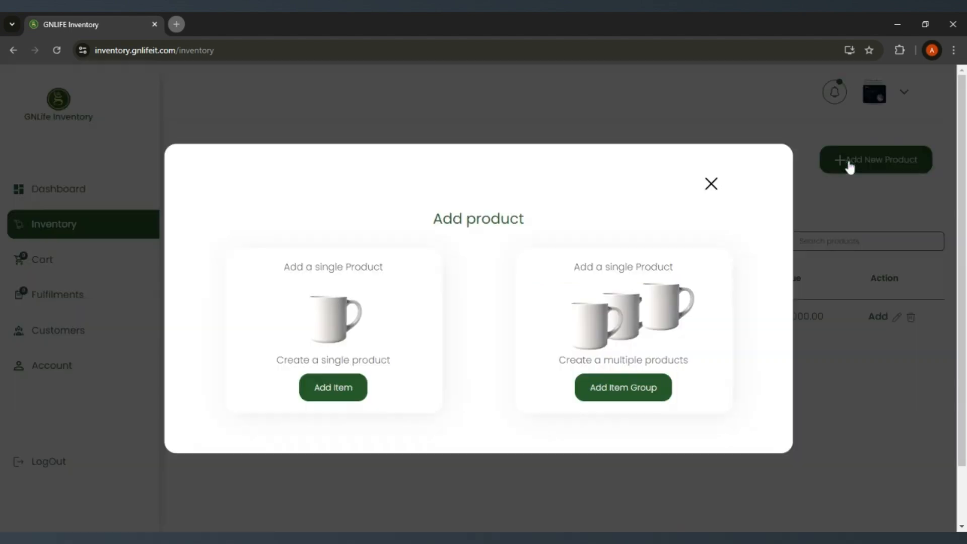
pyautogui.click(630, 389)
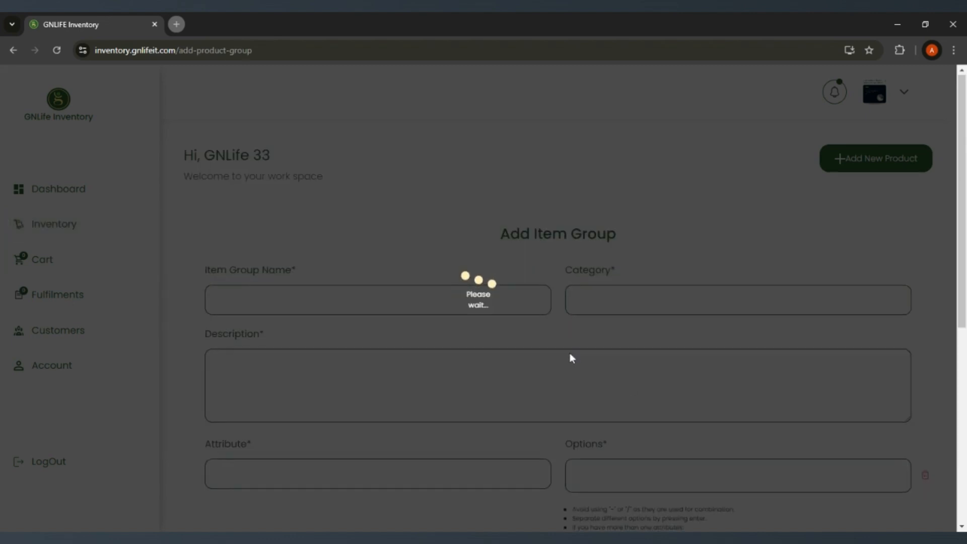
pyautogui.scroll(-5, 570, 359)
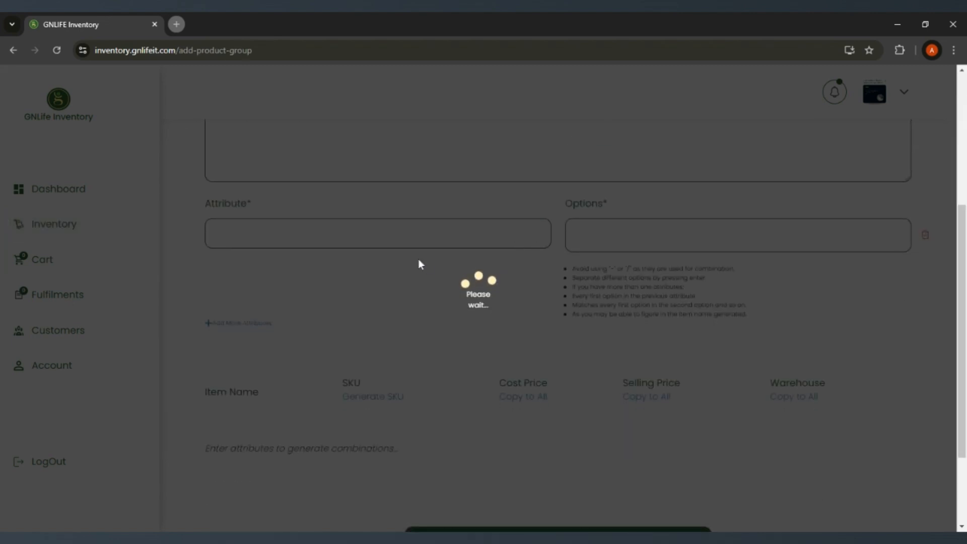
pyautogui.scroll(5, 419, 259)
pyautogui.scroll(-7, 414, 235)
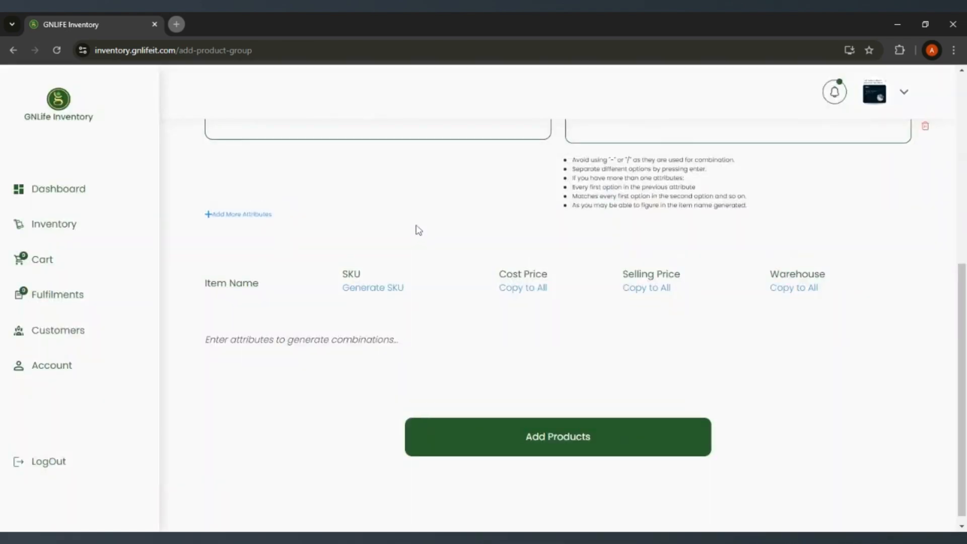
pyautogui.scroll(7, 416, 236)
pyautogui.scroll(-1, 418, 230)
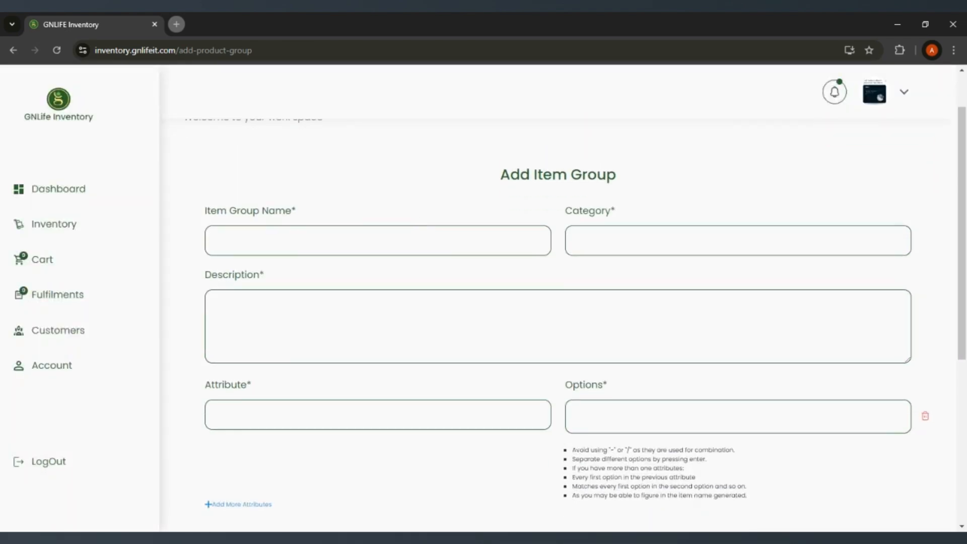
# Step: Fill in the item group name "IPHONE 13", the category "phone" and the description "All Iphone 13"
pyautogui.click(412, 237)
pyautogui.click(403, 272)
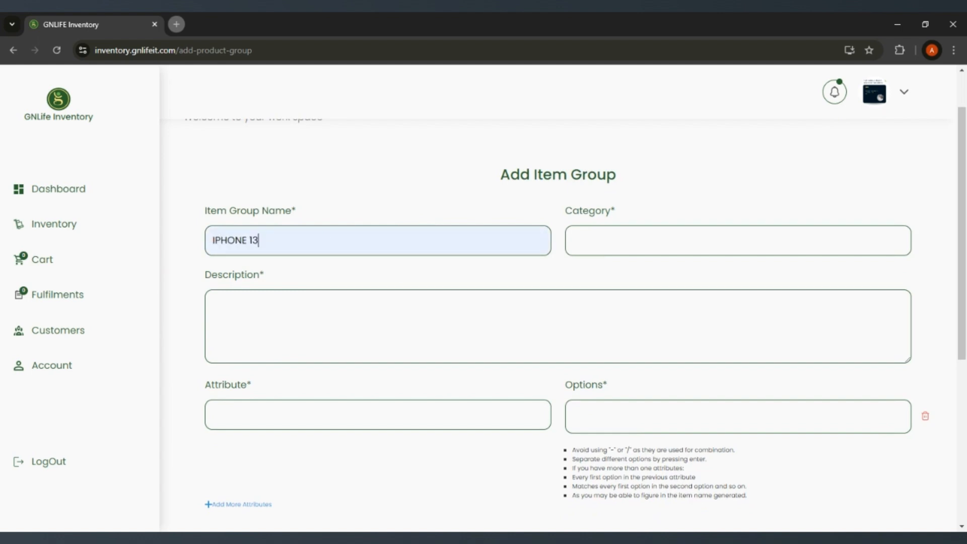
pyautogui.click(606, 282)
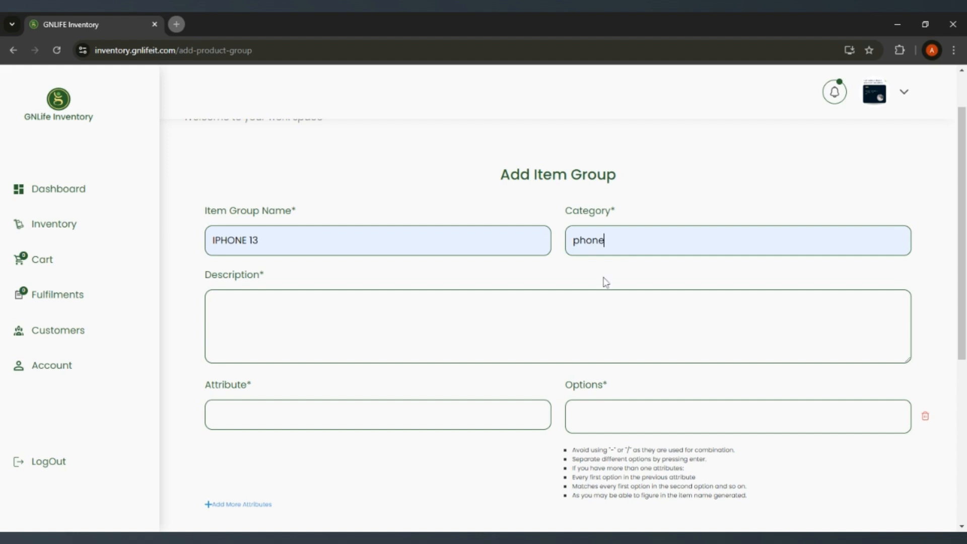
pyautogui.click(213, 305)
pyautogui.write('All Iphone 13')
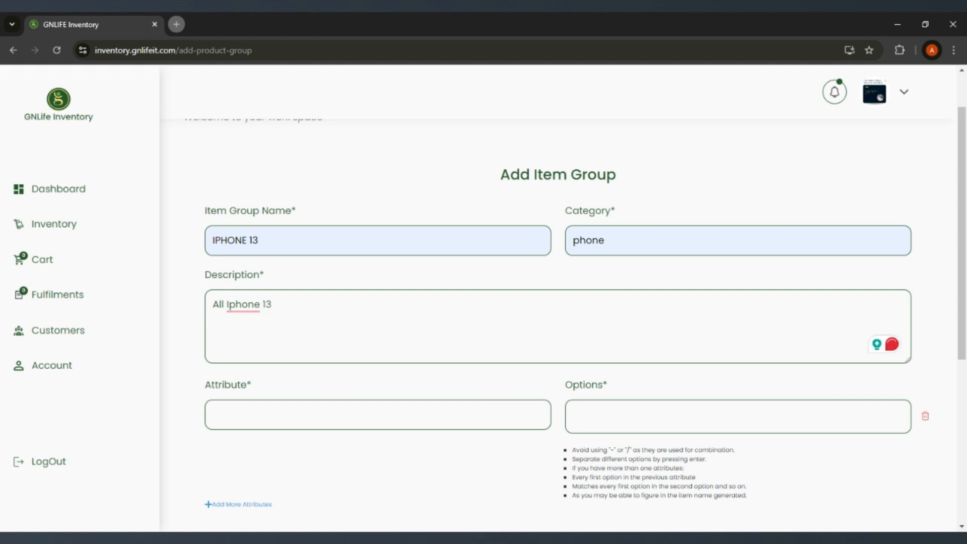
# Step: Set the item group's first attribute to IMEI
pyautogui.scroll(-5, 272, 369)
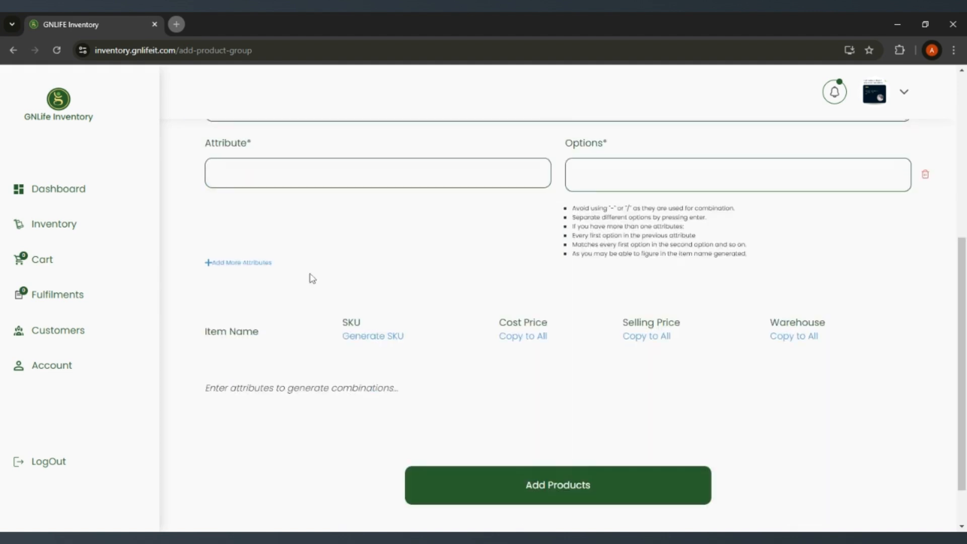
pyautogui.scroll(4, 311, 277)
pyautogui.click(273, 354)
pyautogui.press('Down')
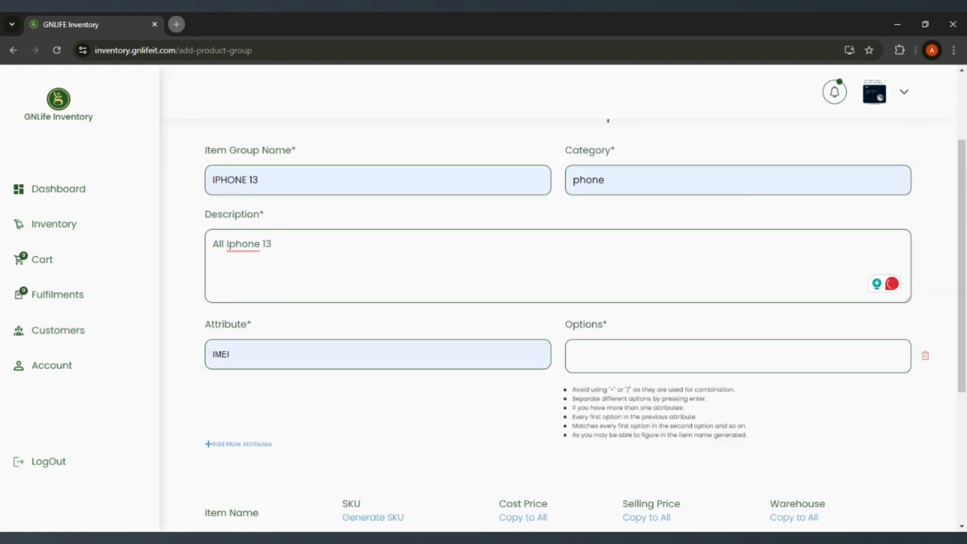
pyautogui.press('Return')
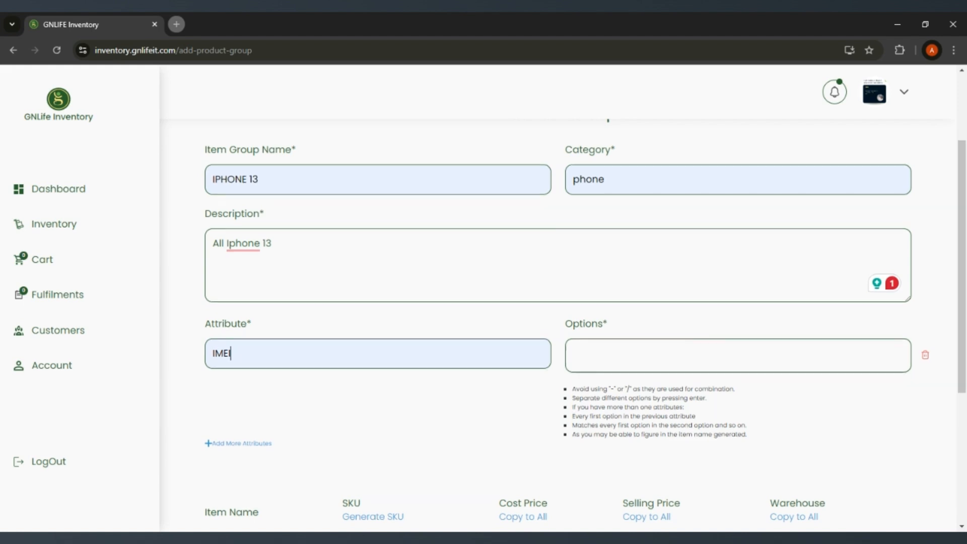
# Step: Examine the IMEI attribute's options field, its usage notes and the item table of the form
pyautogui.scroll(-1, 630, 327)
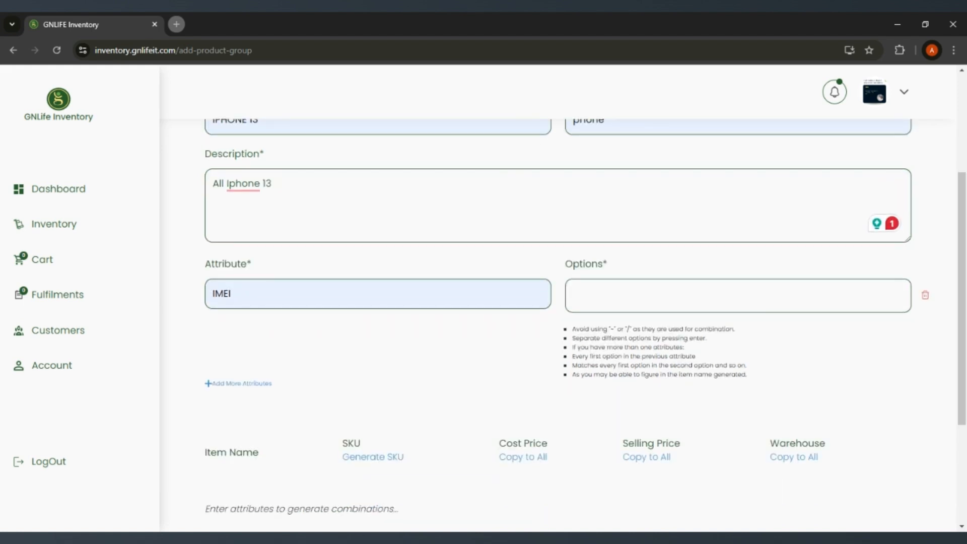
pyautogui.click(613, 291)
pyautogui.scroll(3, 611, 289)
pyautogui.scroll(-4, 611, 289)
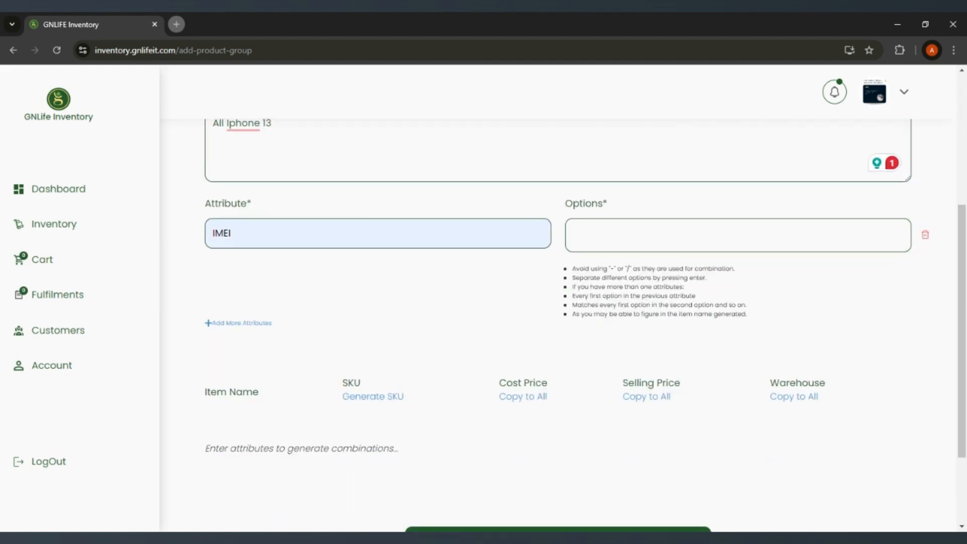
pyautogui.scroll(-3, 613, 291)
pyautogui.scroll(2, 613, 291)
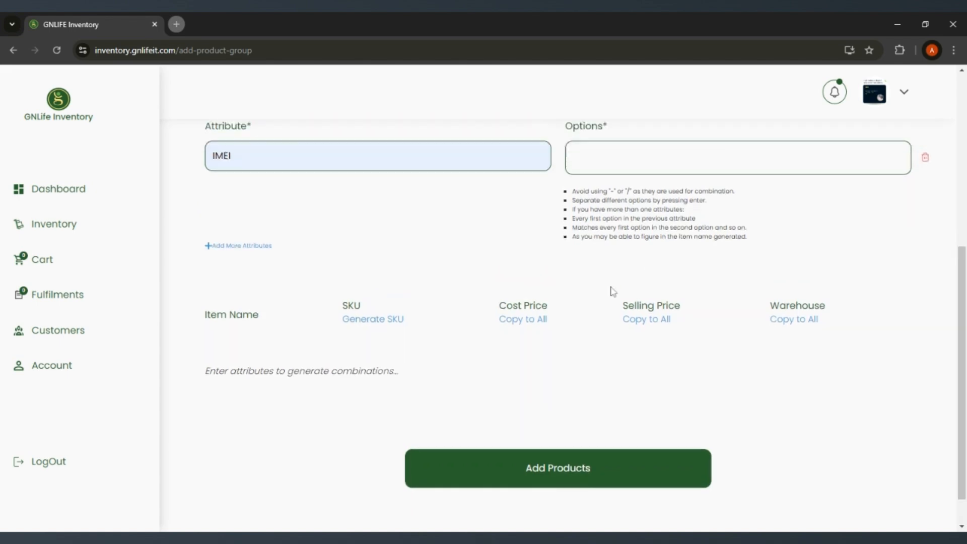
pyautogui.scroll(2, 613, 291)
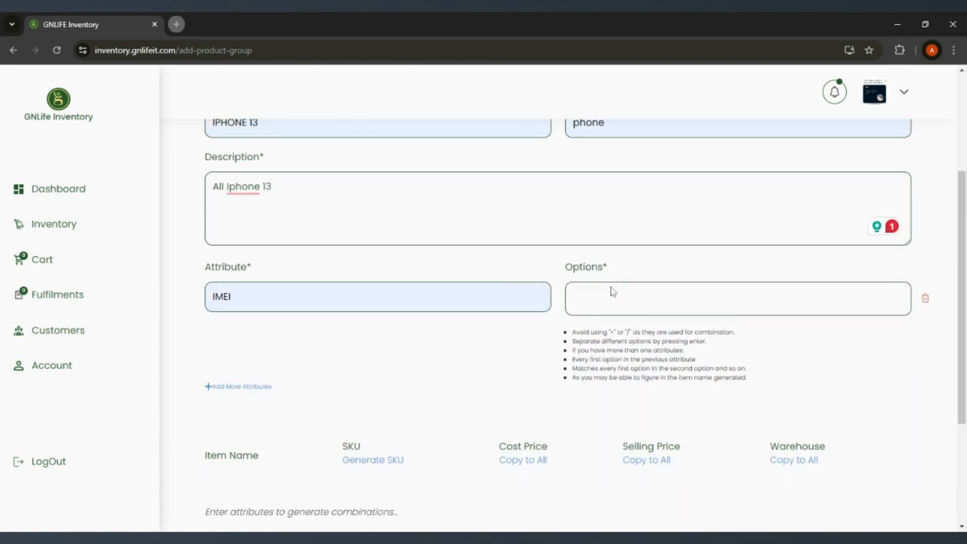
pyautogui.scroll(1, 612, 291)
pyautogui.scroll(-2, 611, 308)
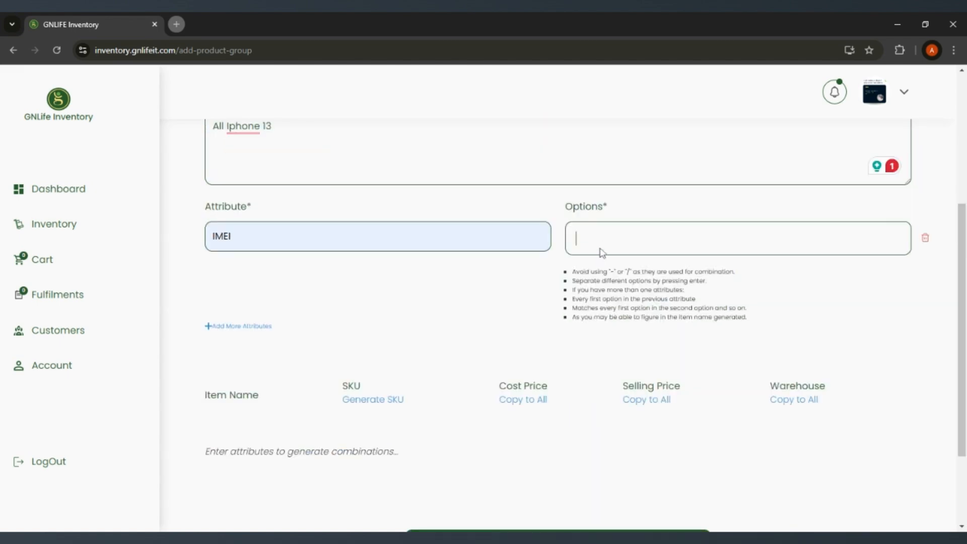
pyautogui.scroll(1, 600, 253)
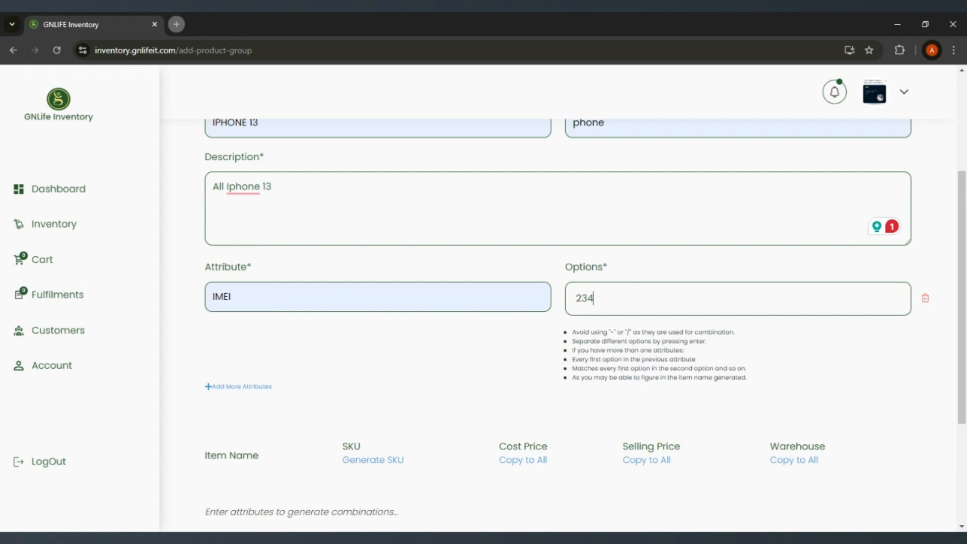
pyautogui.press('BackSpace')
pyautogui.press('BackSpace')
pyautogui.press('BackSpace')
pyautogui.press('BackSpace')
pyautogui.press('BackSpace')
pyautogui.press('BackSpace')
pyautogui.press('BackSpace')
pyautogui.press('BackSpace')
pyautogui.press('BackSpace')
pyautogui.press('BackSpace')
# Step: Add a first placeholder option made of repeated 1s to the IMEI attribute
pyautogui.write('112')
pyautogui.press('BackSpace')
pyautogui.write('11111111111')
pyautogui.press('Return')
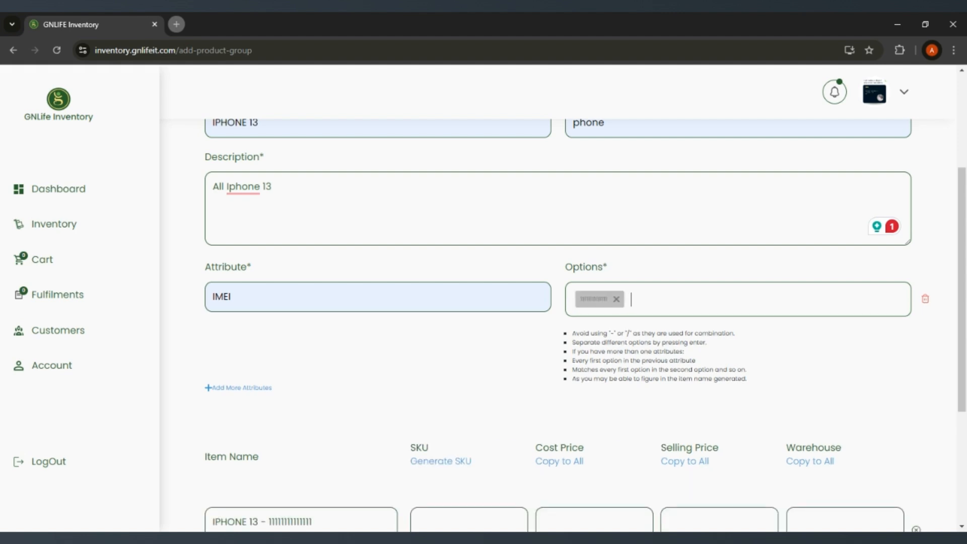
# Step: Add four more placeholder IMEI options, made of repeated 2s, 3s, 4s and 5s respectively
pyautogui.write('2222222222222')
pyautogui.press('Return')
pyautogui.write('3')
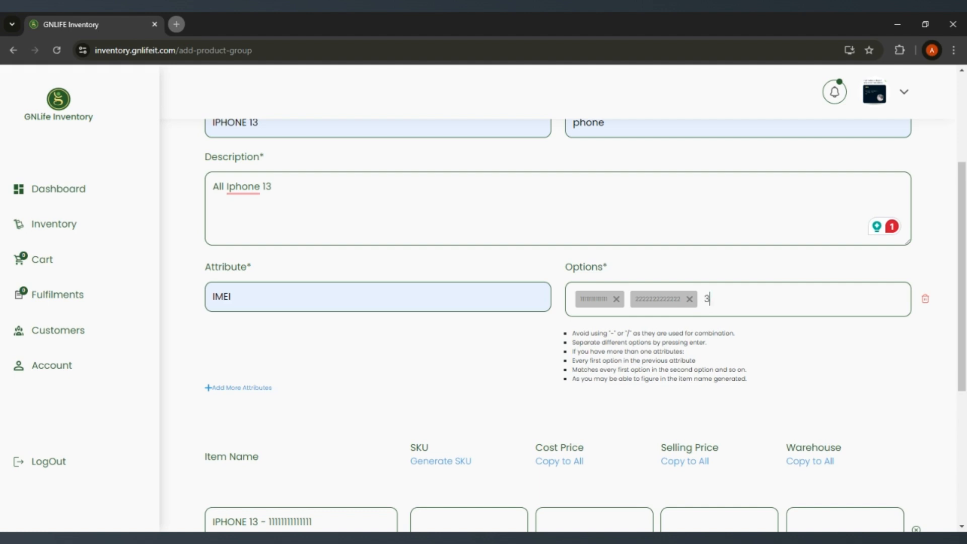
pyautogui.write('333333333333')
pyautogui.press('Return')
pyautogui.write('4')
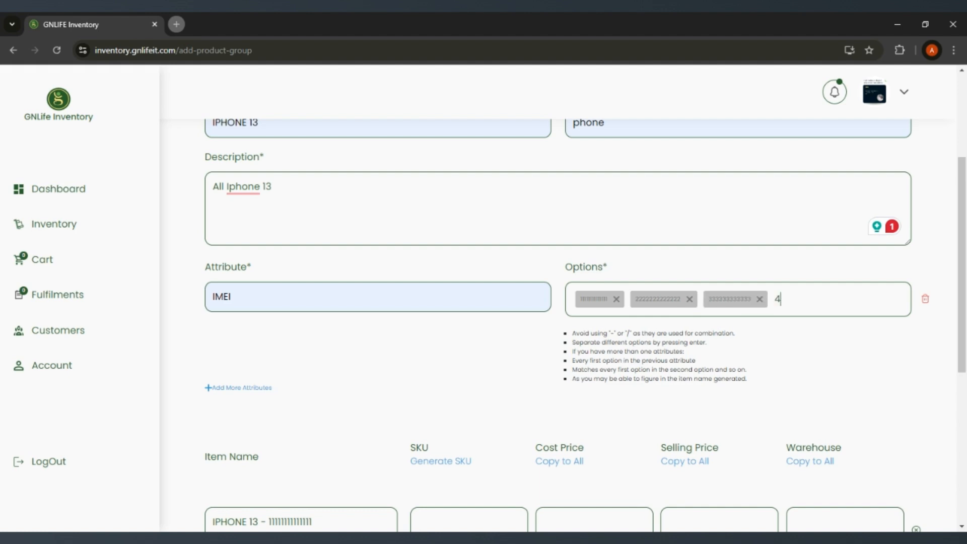
pyautogui.write('444444444444')
pyautogui.press('Return')
pyautogui.write('55')
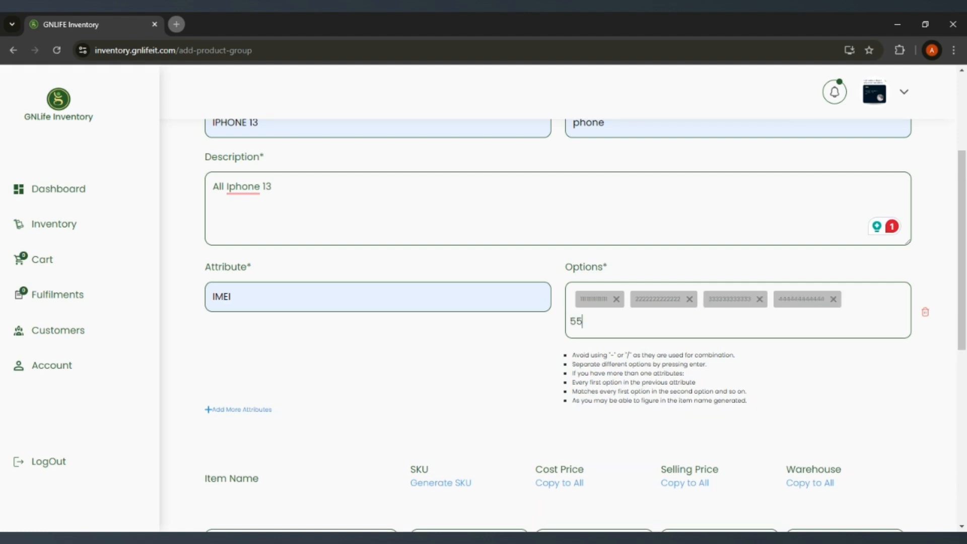
pyautogui.write('55555555555')
pyautogui.press('Return')
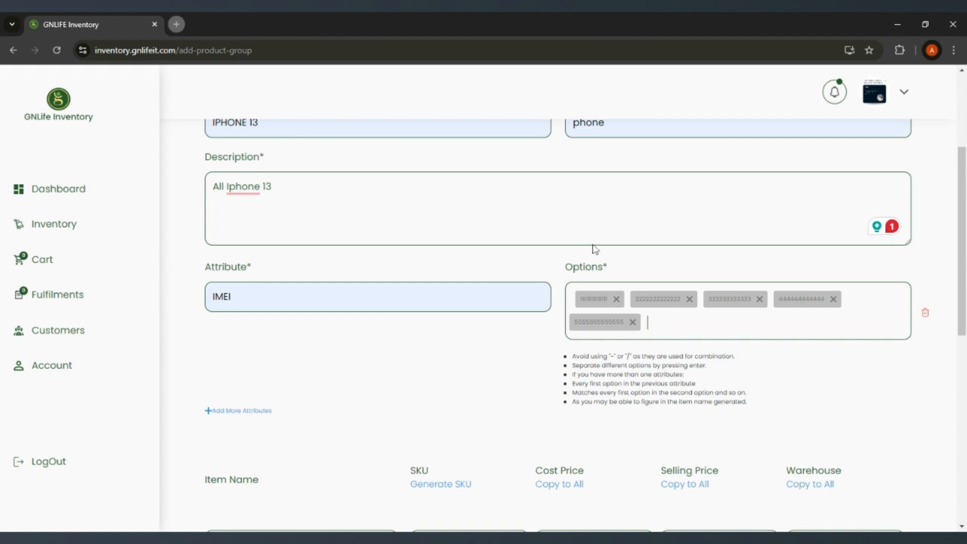
# Step: Read the guidelines on entering and separating attribute options beneath the IMEI options
pyautogui.scroll(-3, 594, 248)
pyautogui.scroll(2, 584, 325)
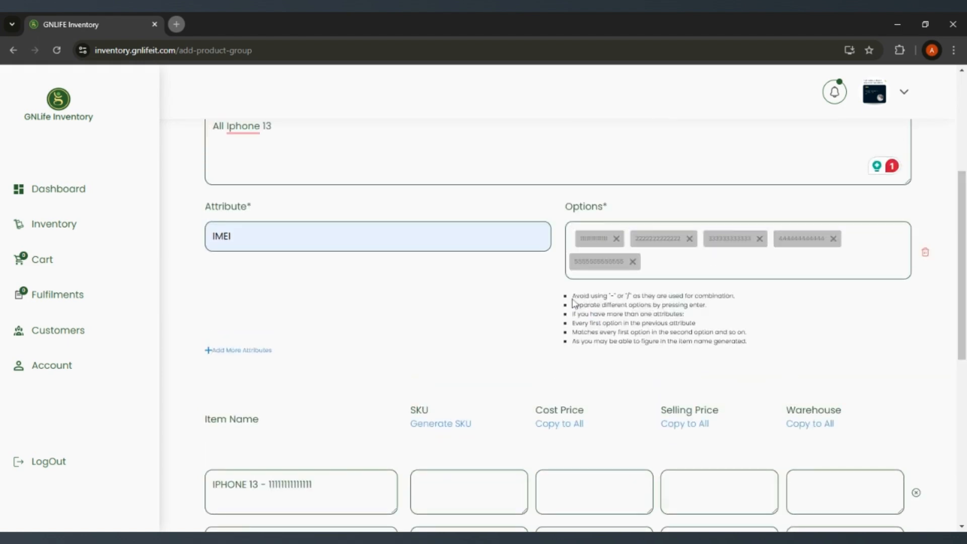
pyautogui.moveTo(572, 296); pyautogui.dragTo(748, 342)
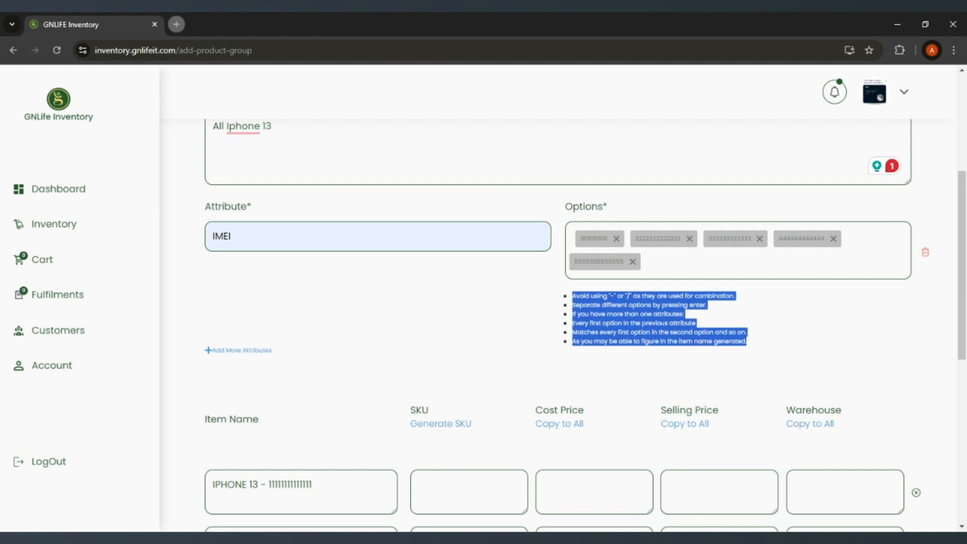
pyautogui.click(756, 343)
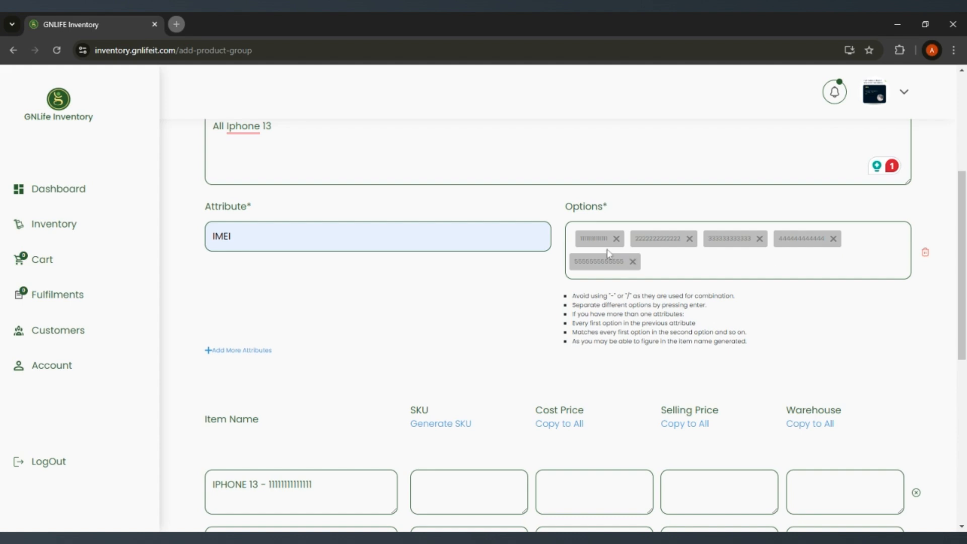
pyautogui.scroll(1, 606, 249)
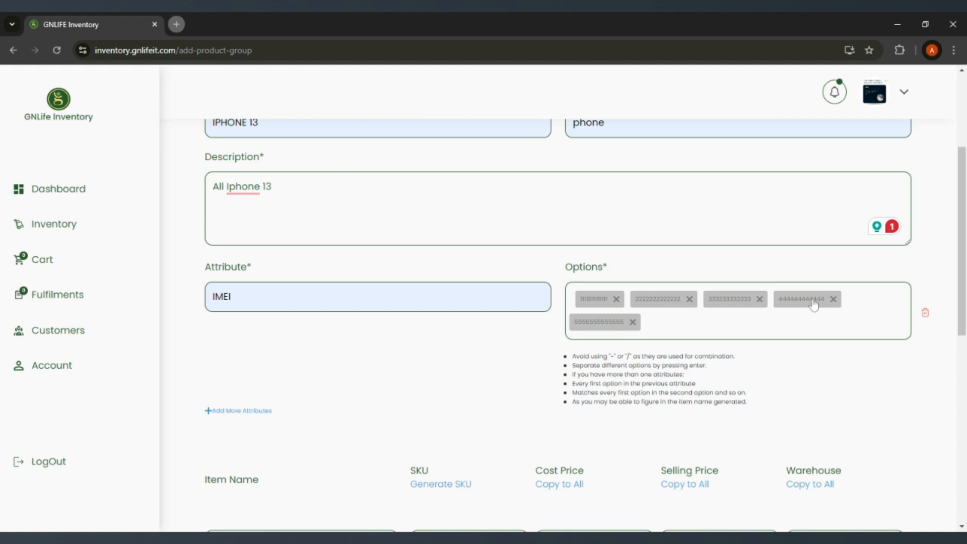
# Step: Add a second attribute named "storage" to the item group
pyautogui.click(248, 411)
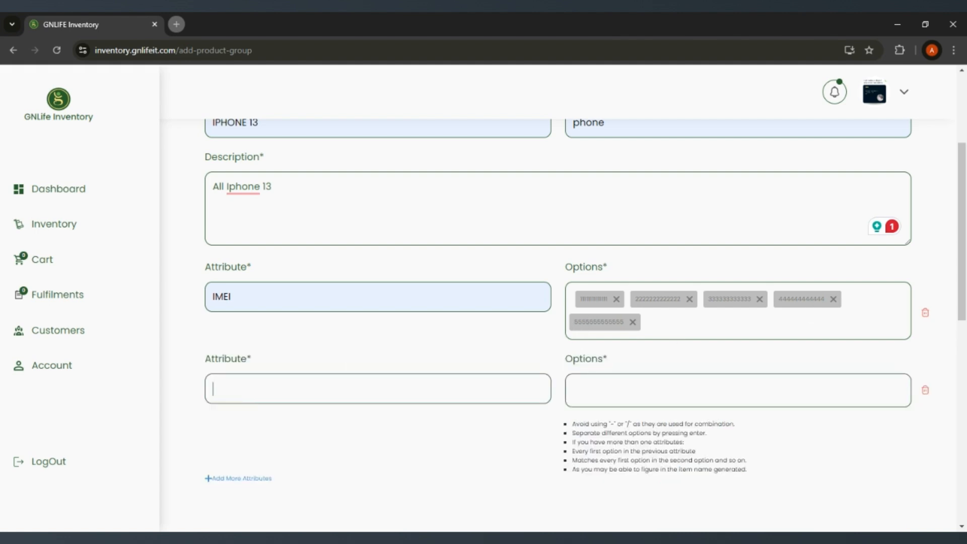
pyautogui.write('storage')
# Step: Enter "128gb" twice as the first two options of the storage attribute
pyautogui.click(591, 384)
pyautogui.write('126')
pyautogui.press('BackSpace')
pyautogui.press('BackSpace')
pyautogui.write('128gb')
pyautogui.press('Return')
pyautogui.write('1')
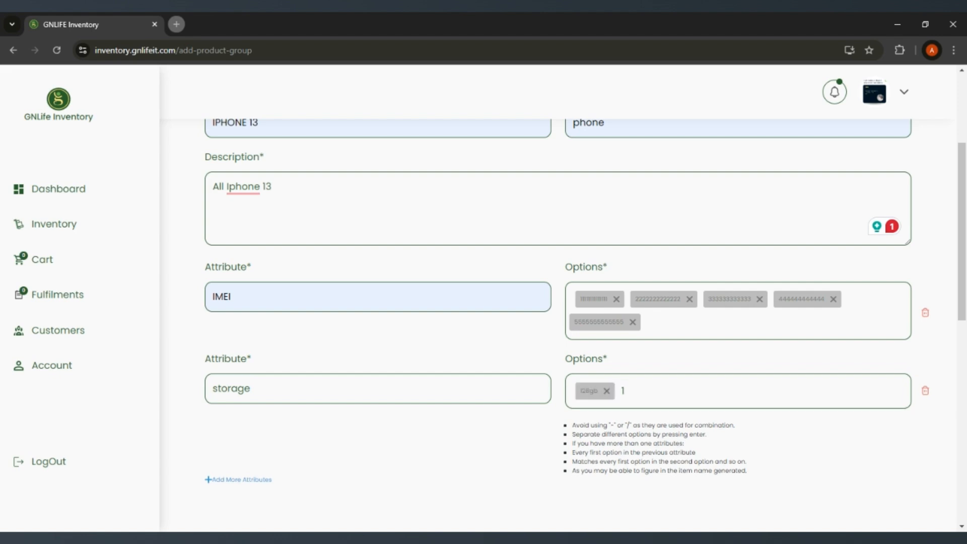
pyautogui.write('28gb')
pyautogui.press('Return')
# Step: Enter "156gb" three times as the remaining options of the storage attribute
pyautogui.write('15')
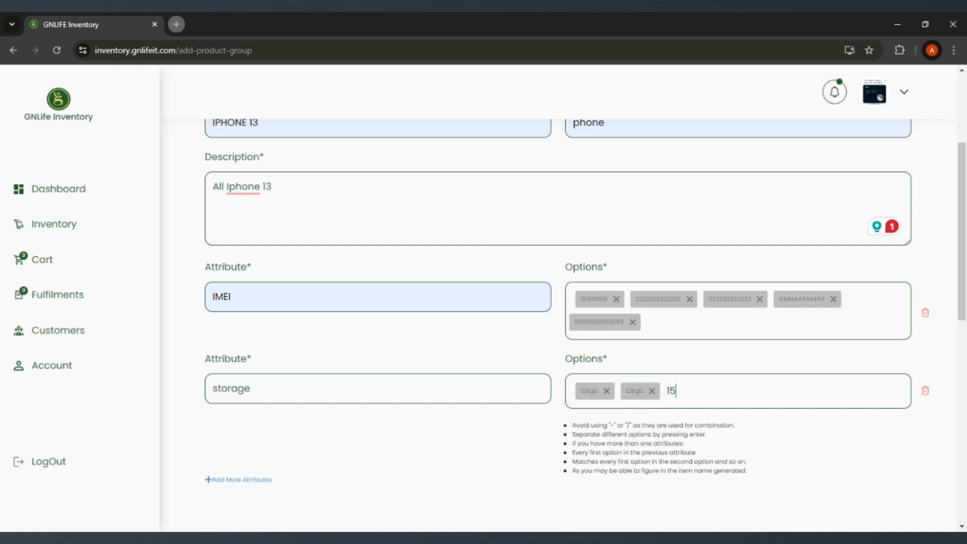
pyautogui.write('6gb')
pyautogui.press('Return')
pyautogui.scroll(-3, 587, 257)
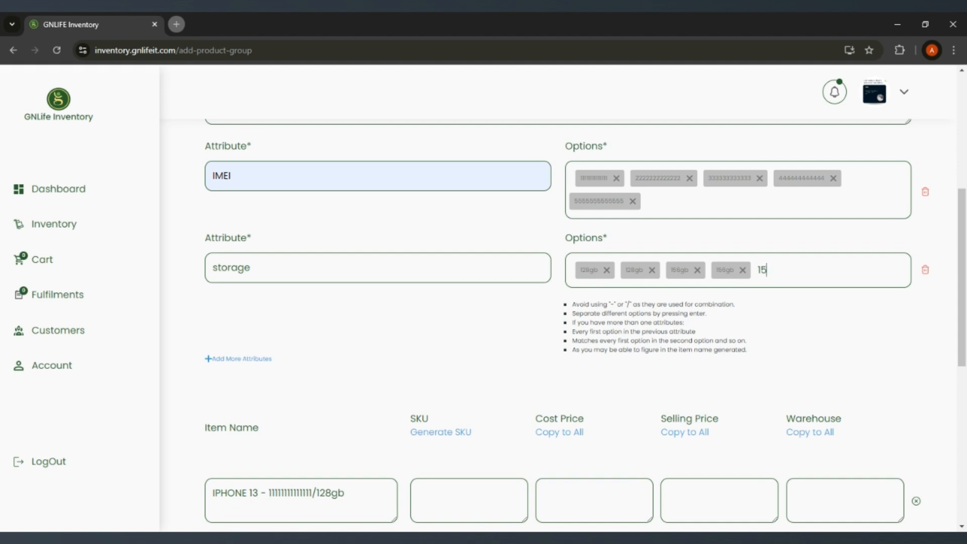
pyautogui.write('6gn')
pyautogui.press('Return')
# Step: Review the item names generated from the IMEI and storage option combinations
pyautogui.scroll(-1, 640, 300)
pyautogui.scroll(5, 640, 300)
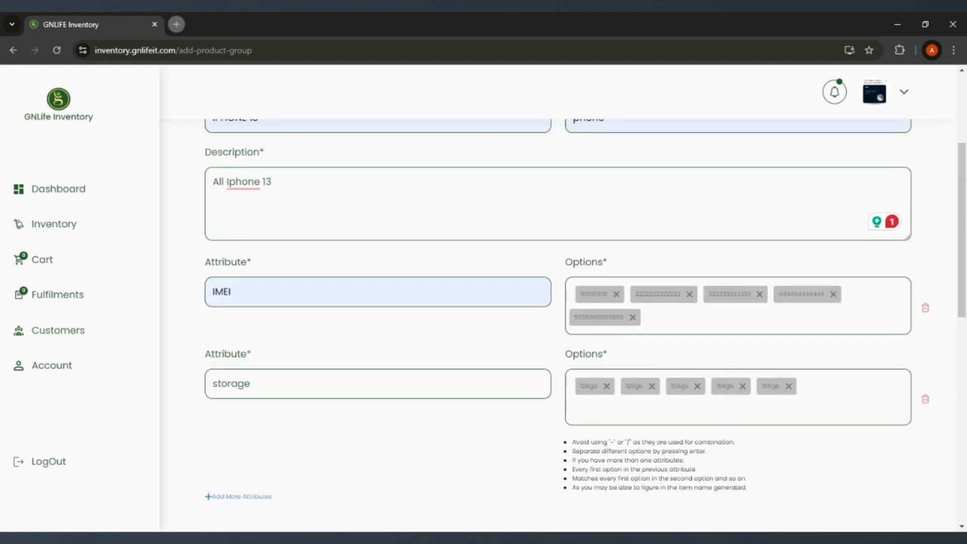
pyautogui.scroll(-2, 640, 301)
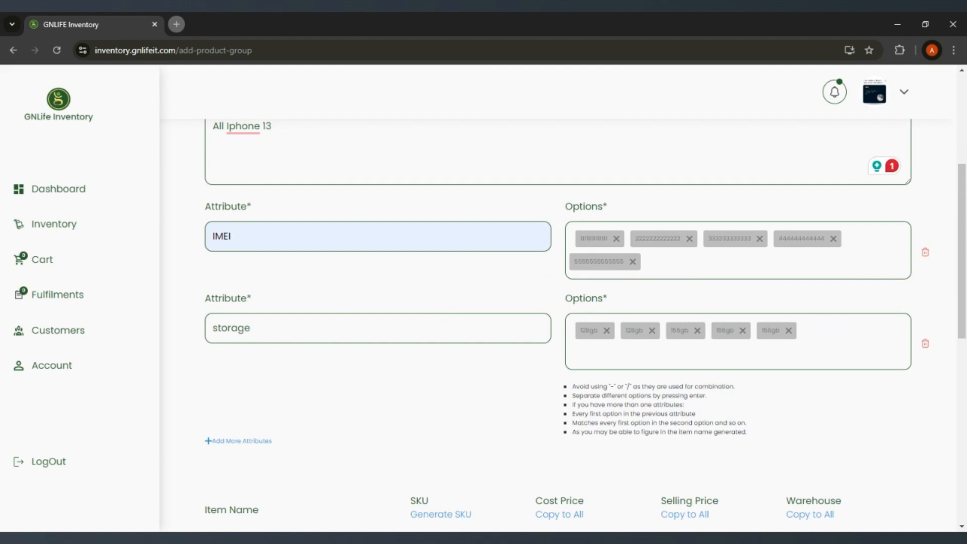
pyautogui.click(256, 237)
pyautogui.scroll(-3, 222, 361)
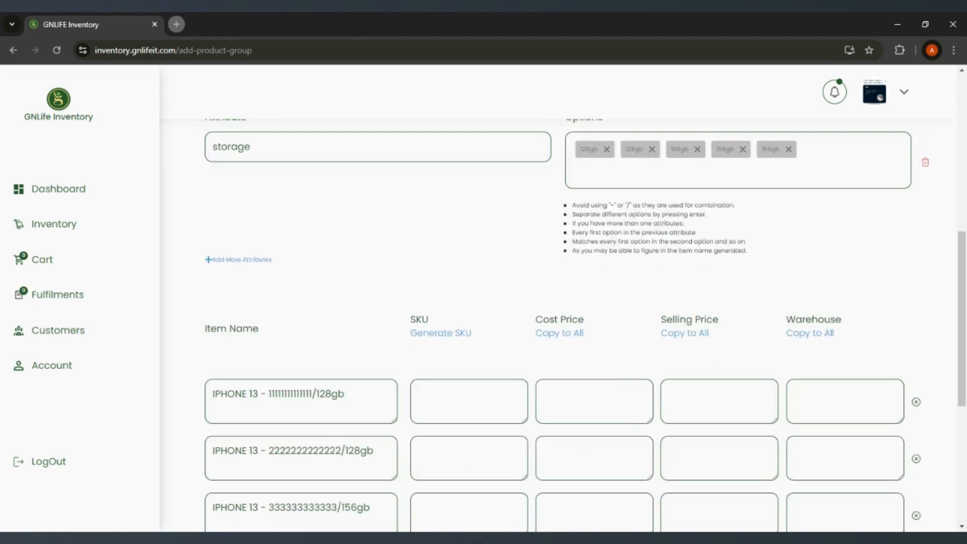
# Step: Add a third attribute named "color" to the item group
pyautogui.click(250, 261)
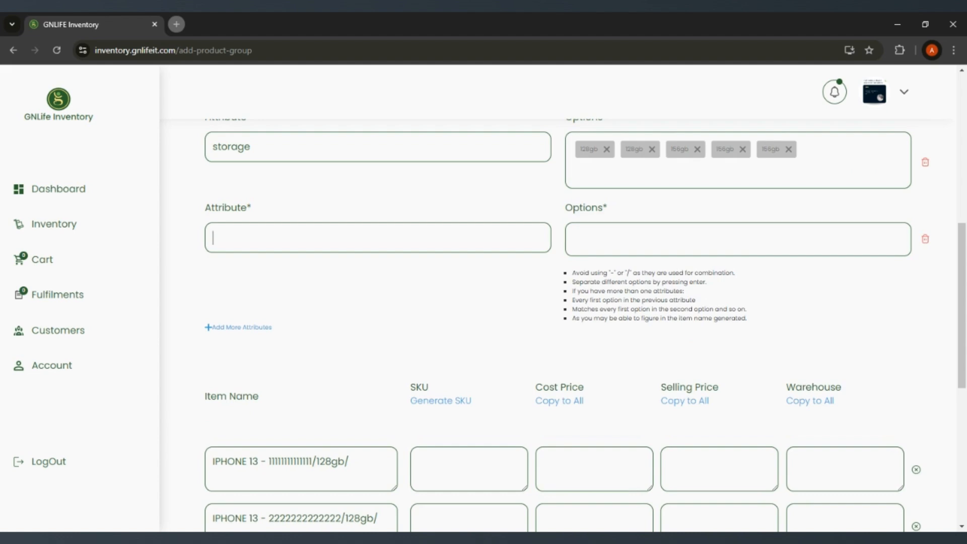
pyautogui.write('color')
pyautogui.click(570, 238)
pyautogui.scroll(2, 594, 312)
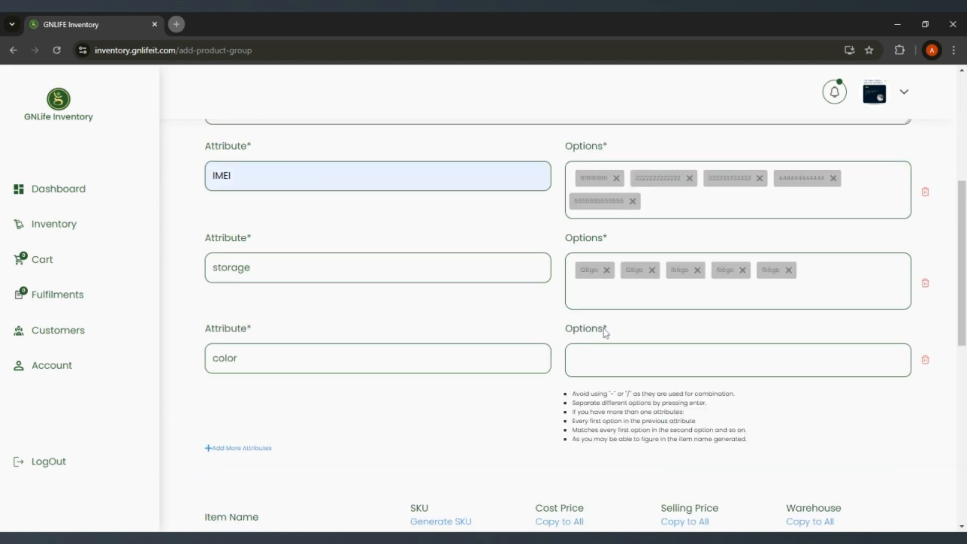
# Step: Enter "black", "black", "pink", "red" and "grey" as the options of the color attribute
pyautogui.write('black')
pyautogui.press('Return')
pyautogui.write('blac')
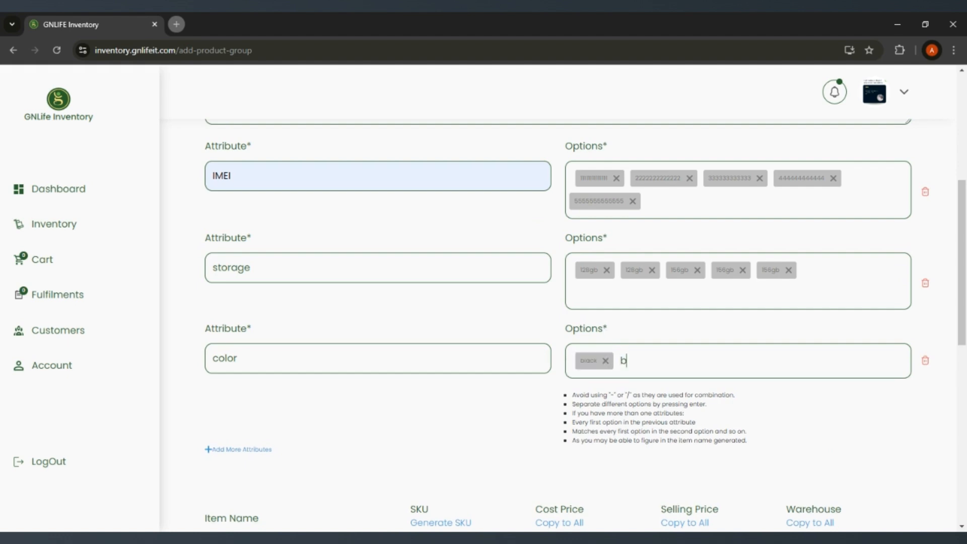
pyautogui.write('k')
pyautogui.press('Return')
pyautogui.write('pink')
pyautogui.press('Return')
pyautogui.write('red')
pyautogui.press('Return')
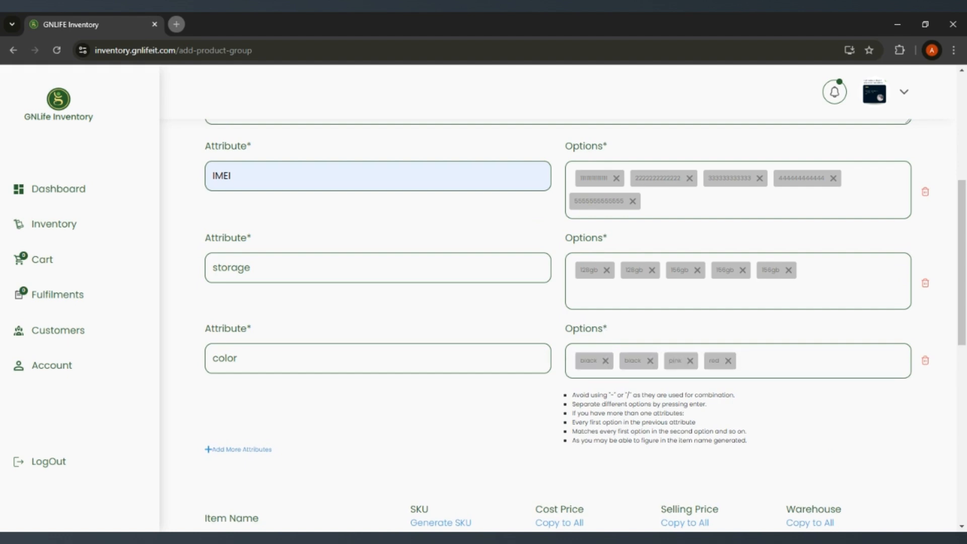
pyautogui.write('grey')
pyautogui.press('Return')
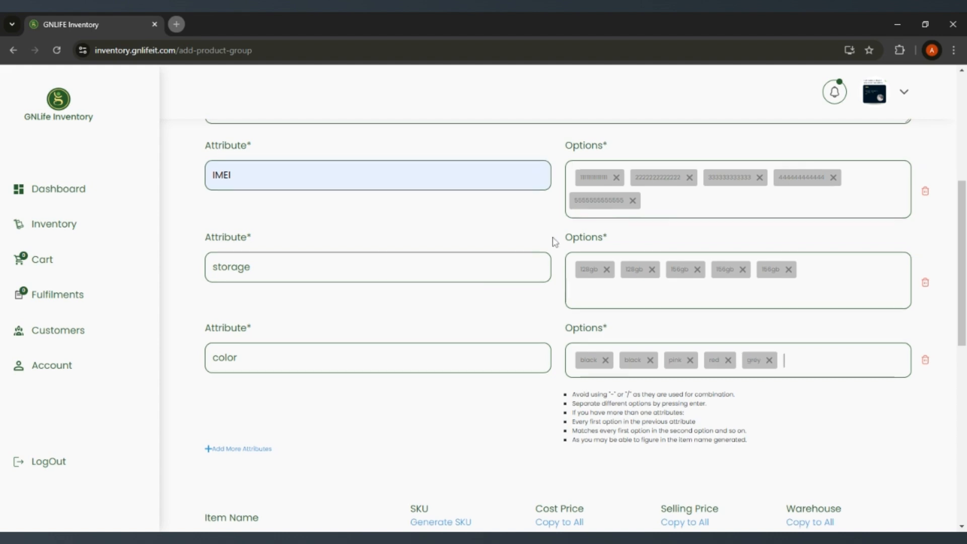
# Step: Review the item names generated from the IMEI, storage and color option combinations
pyautogui.scroll(-6, 546, 225)
pyautogui.scroll(-3, 558, 325)
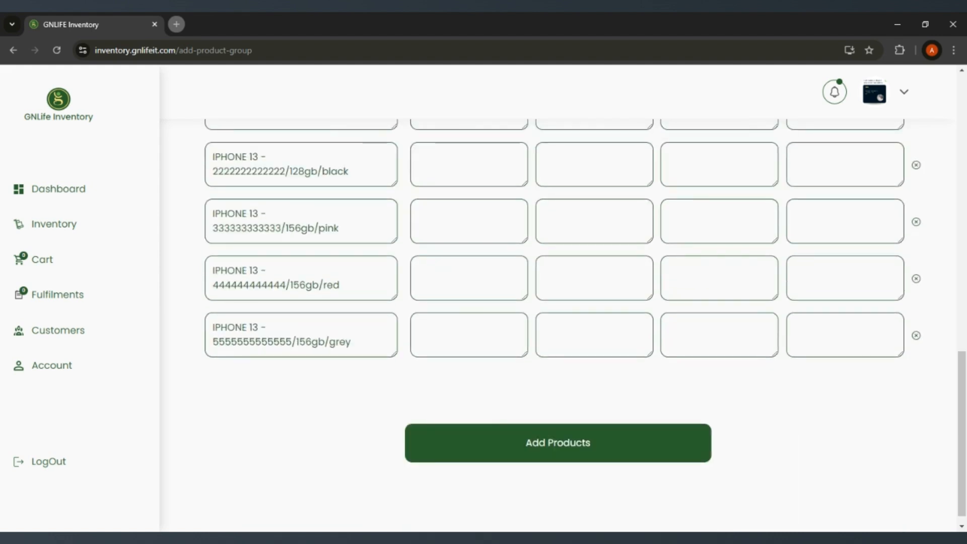
pyautogui.scroll(1, 558, 325)
pyautogui.scroll(1, 279, 208)
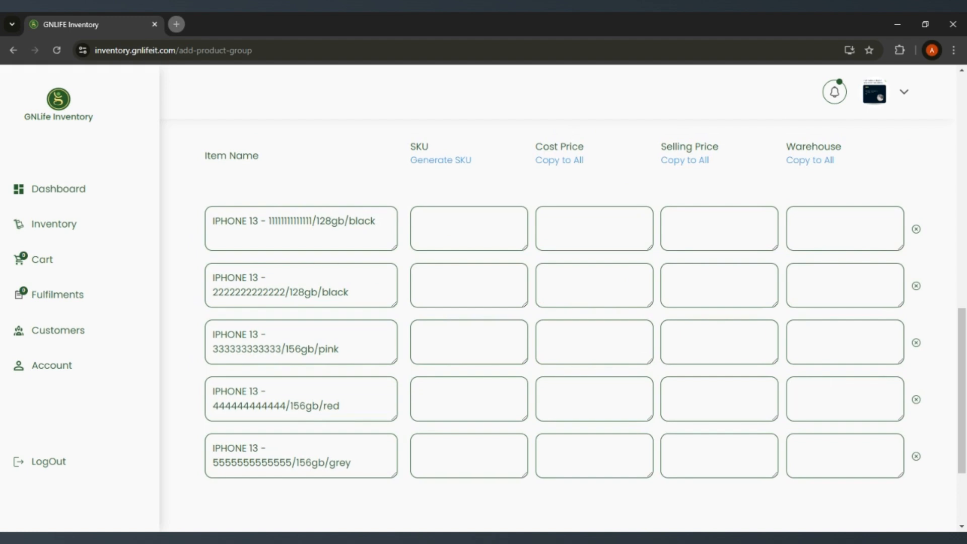
pyautogui.scroll(-2, 559, 325)
pyautogui.scroll(6, 558, 325)
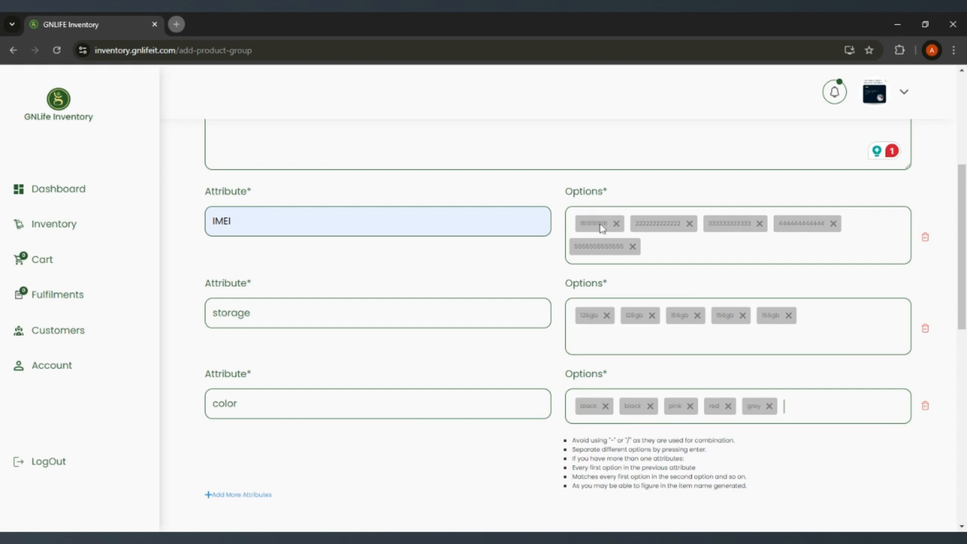
pyautogui.scroll(-7, 610, 353)
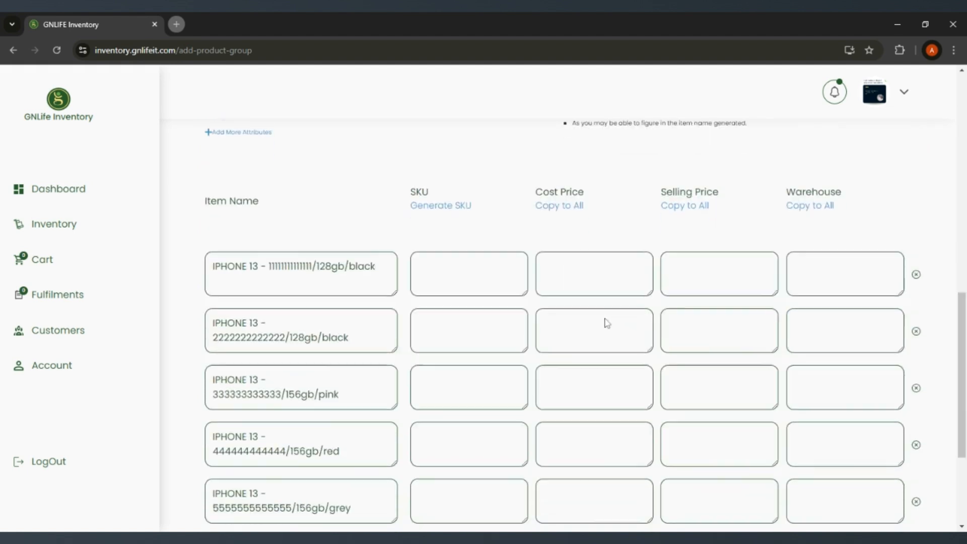
pyautogui.scroll(-3, 607, 323)
pyautogui.scroll(3, 607, 323)
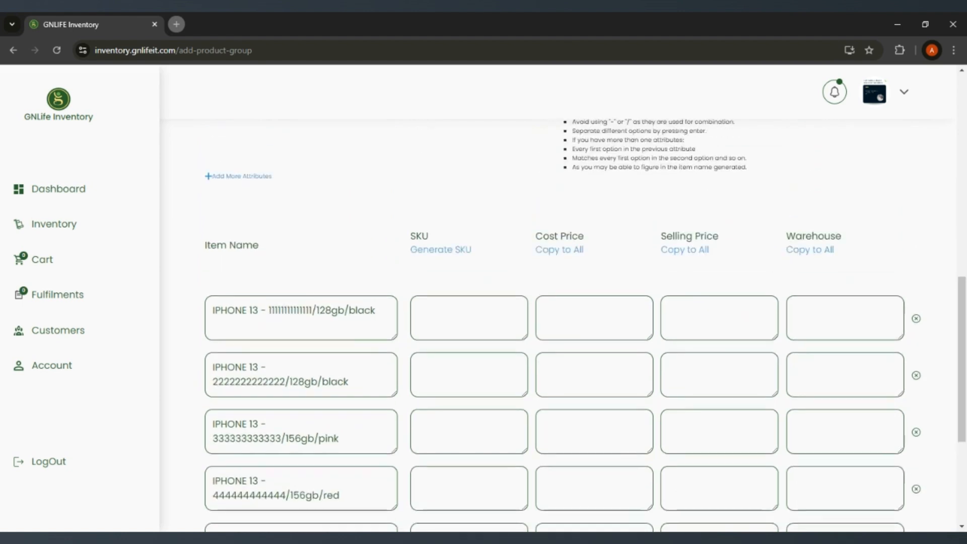
pyautogui.scroll(-1, 453, 252)
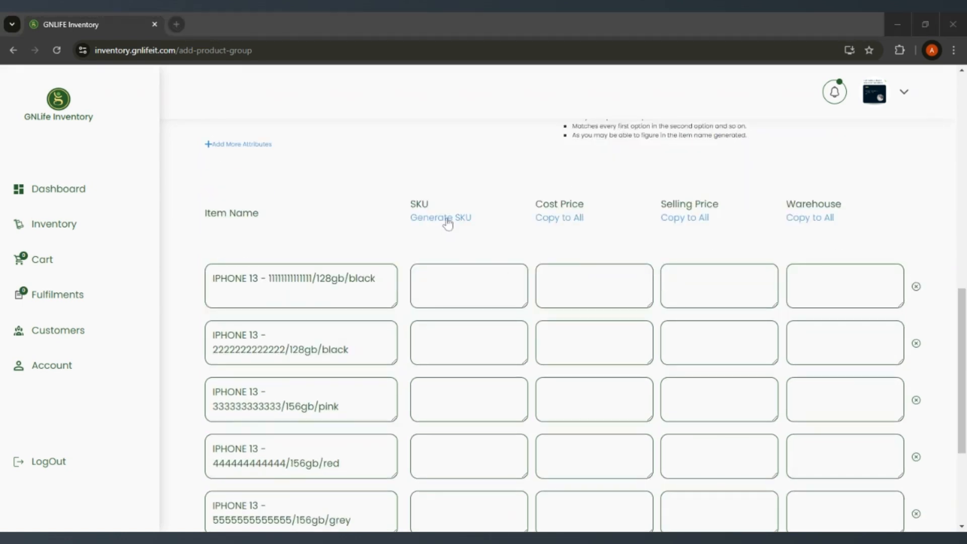
# Step: Generate the SKUs for all items and inspect the number endings of the first two
pyautogui.click(448, 219)
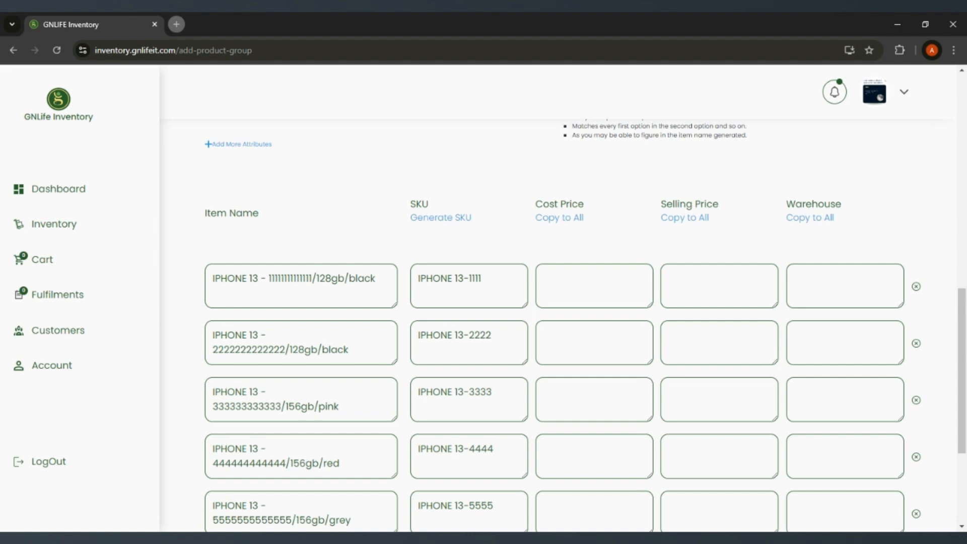
pyautogui.doubleClick(480, 279)
pyautogui.moveTo(492, 336); pyautogui.dragTo(475, 336)
pyautogui.moveTo(469, 278); pyautogui.dragTo(482, 278)
# Step: Compare the item names and generated SKUs with the group's first attribute, IMEI
pyautogui.scroll(10, 319, 272)
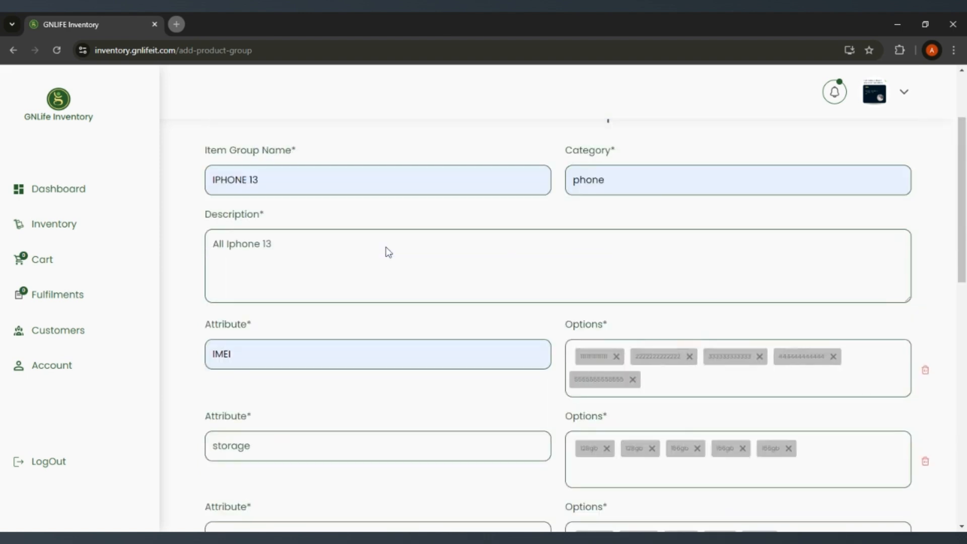
pyautogui.scroll(-1, 388, 252)
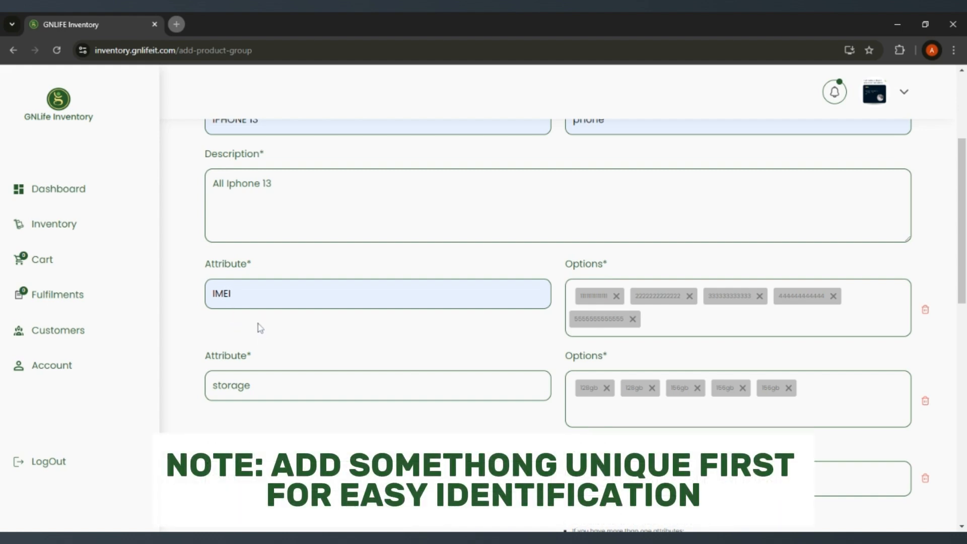
pyautogui.scroll(-1, 260, 326)
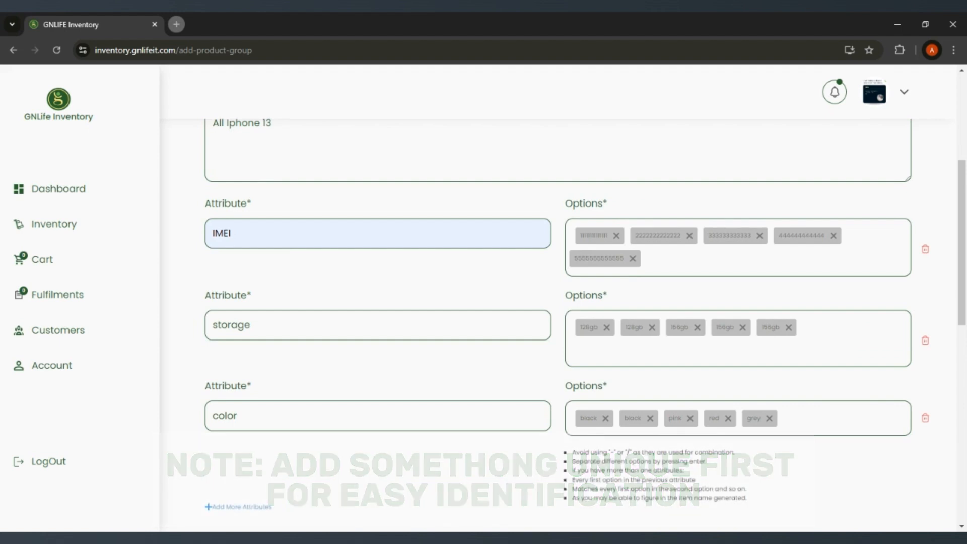
pyautogui.scroll(2, 279, 257)
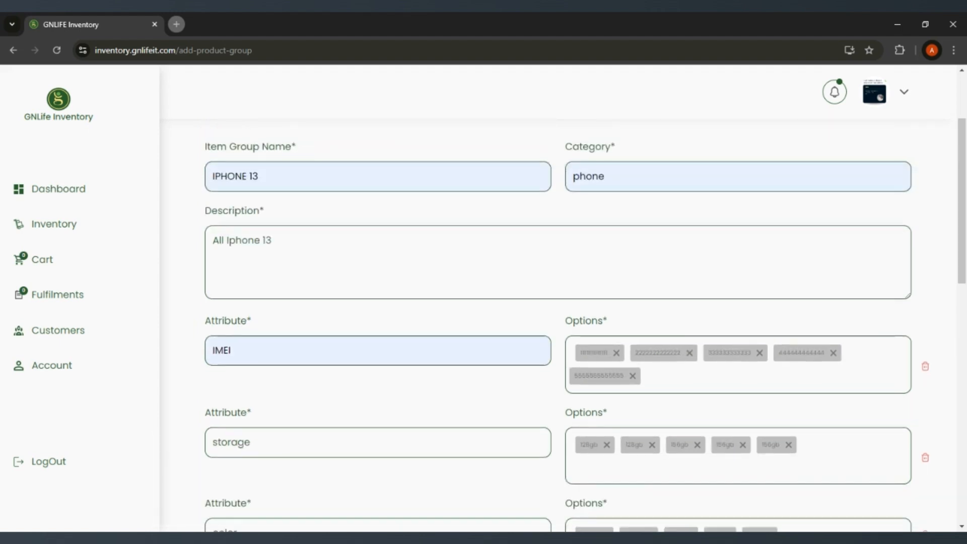
pyautogui.scroll(-2, 280, 257)
pyautogui.moveTo(231, 233); pyautogui.dragTo(207, 243)
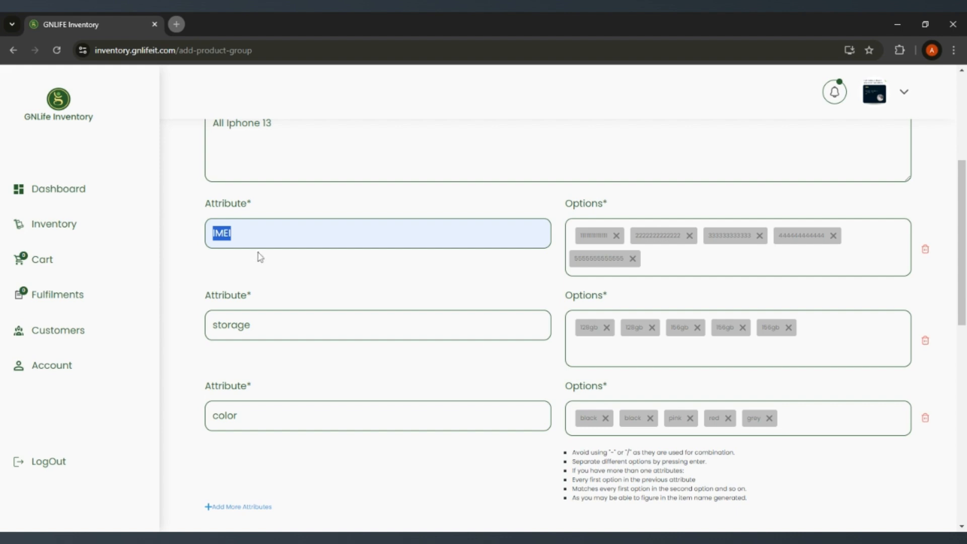
pyautogui.click(247, 266)
pyautogui.scroll(-8, 276, 231)
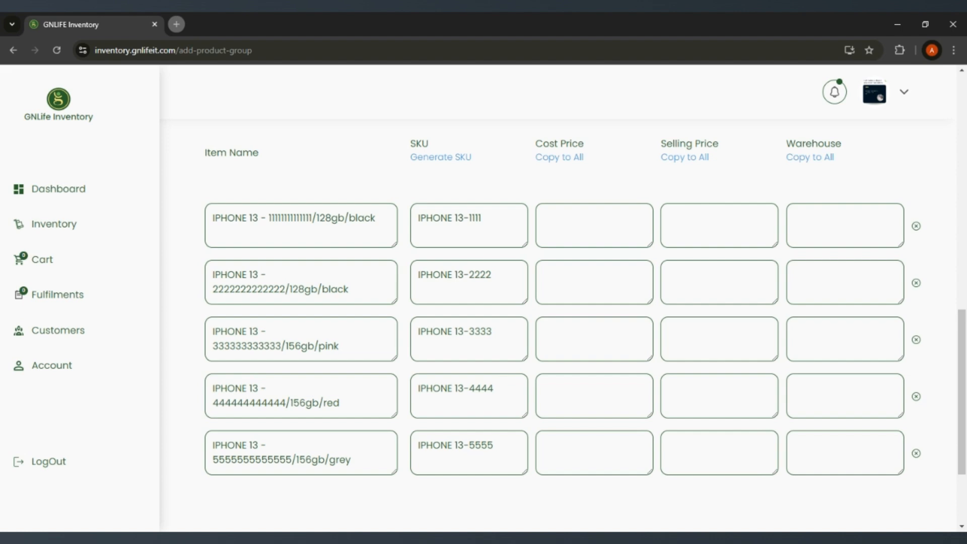
pyautogui.moveTo(312, 219)
pyautogui.mouseDown()
pyautogui.moveTo(290, 219)
pyautogui.moveTo(306, 219)
pyautogui.mouseUp()
pyautogui.click(331, 217)
pyautogui.scroll(-1, 554, 328)
pyautogui.scroll(3, 554, 328)
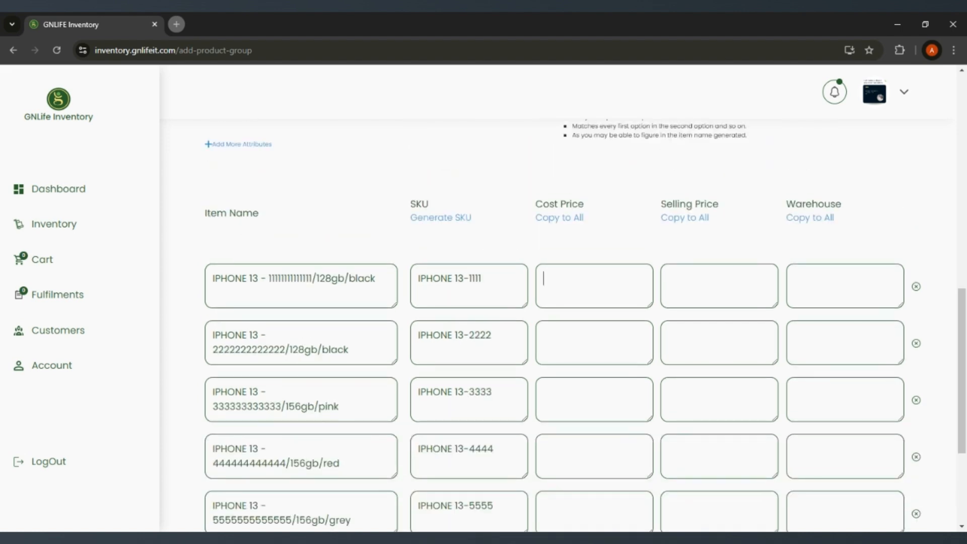
# Step: Set the first item's warehouse to "warehouse 2" and copy it to all items
pyautogui.scroll(-1, 656, 228)
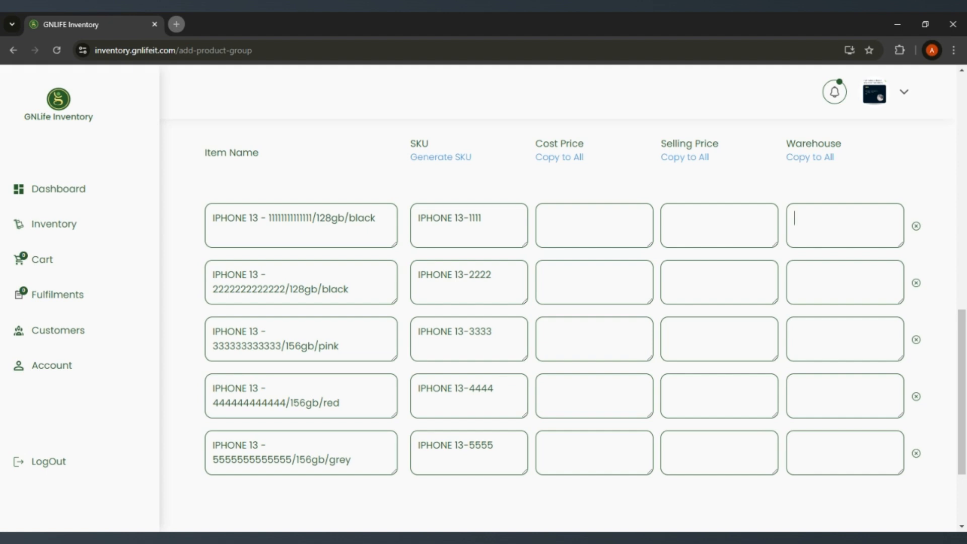
pyautogui.write('warehouse 2')
pyautogui.click(804, 158)
pyautogui.scroll(-3, 822, 191)
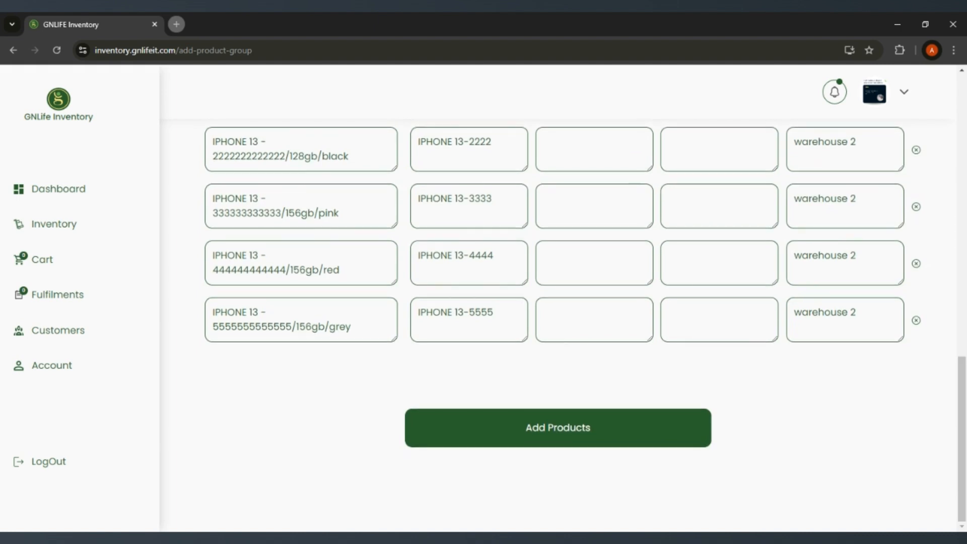
pyautogui.scroll(6, 584, 323)
pyautogui.scroll(-6, 585, 323)
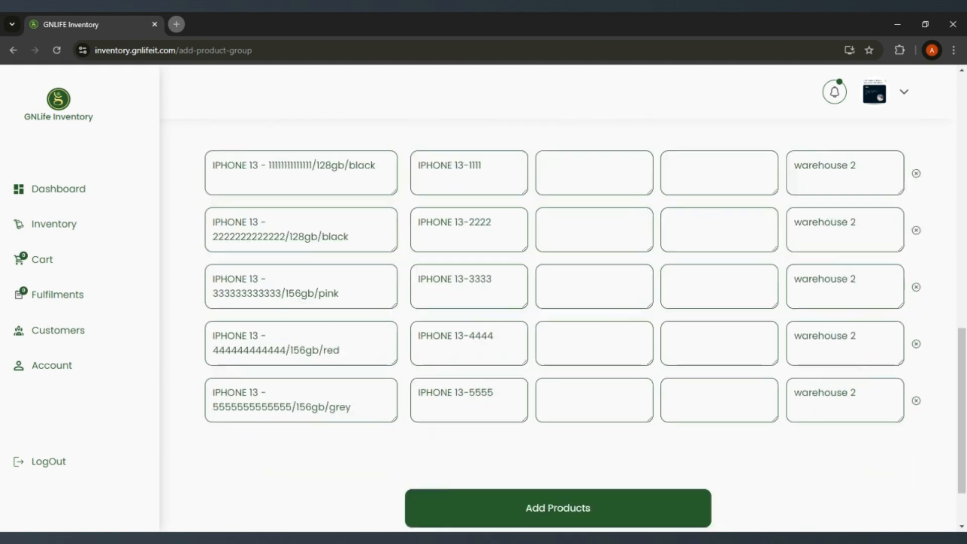
# Step: Set the first item's cost price to 230000 and copy it to all items
pyautogui.scroll(4, 832, 297)
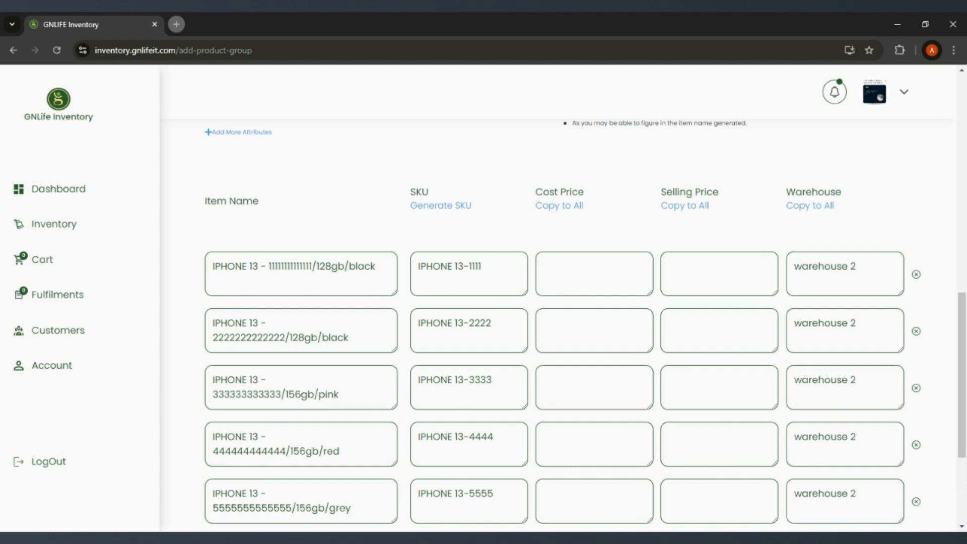
pyautogui.write('30000')
pyautogui.click(562, 206)
pyautogui.scroll(-1, 566, 232)
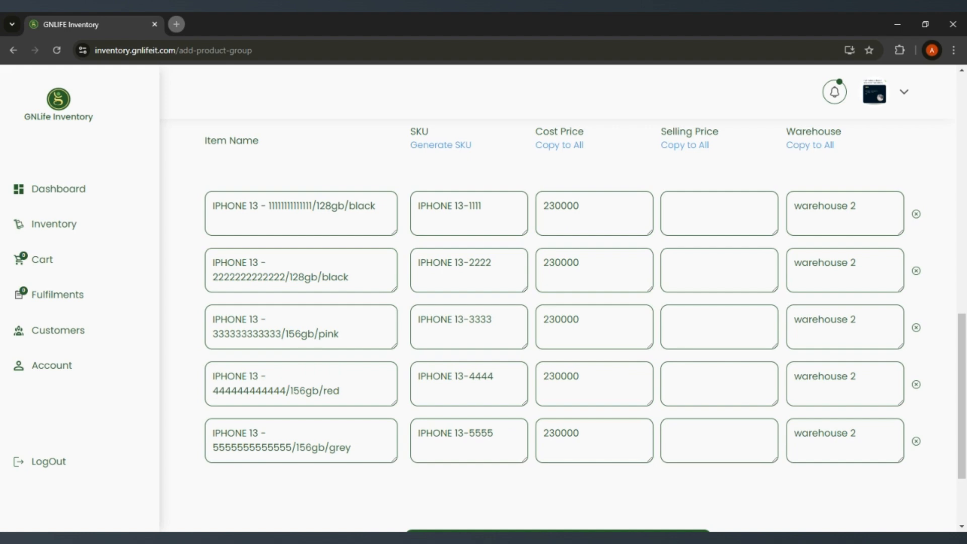
# Step: Set the cost prices of the second to fifth items to 240000, 250000, 260000 and 270000 respectively
pyautogui.press('BackSpace')
pyautogui.write('4')
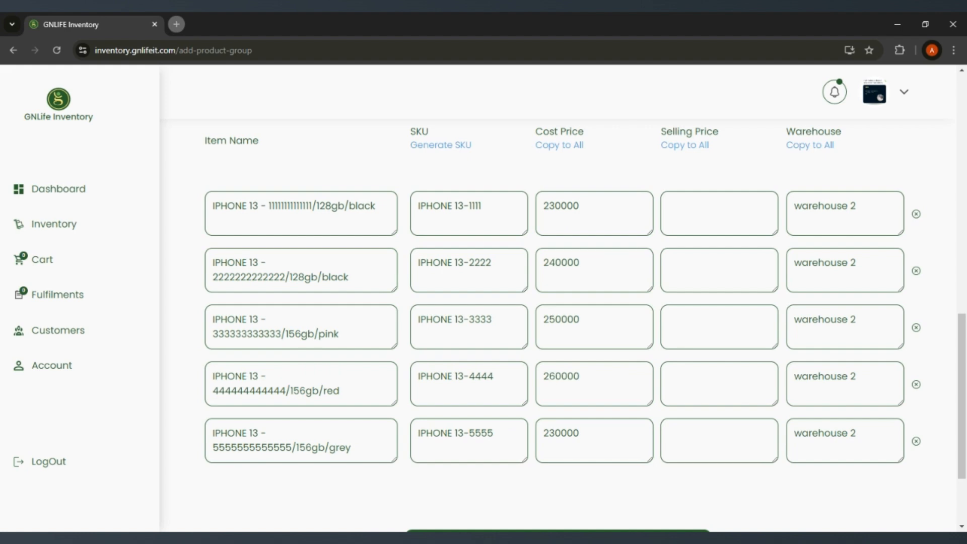
pyautogui.press('BackSpace')
pyautogui.write('7')
# Step: Set the first item's selling price to 300000 and copy it to all items
pyautogui.scroll(2, 595, 301)
pyautogui.scroll(-1, 594, 301)
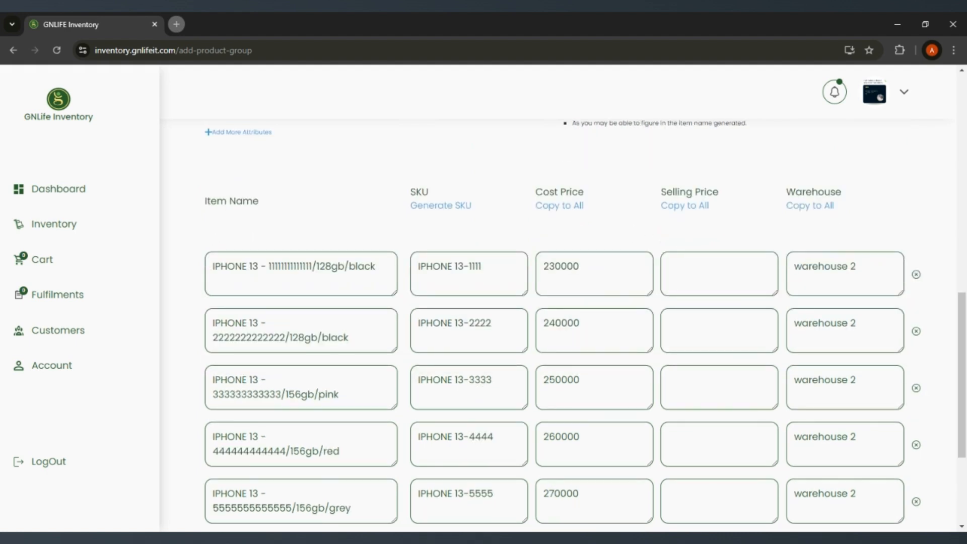
pyautogui.write('300000')
pyautogui.click(685, 207)
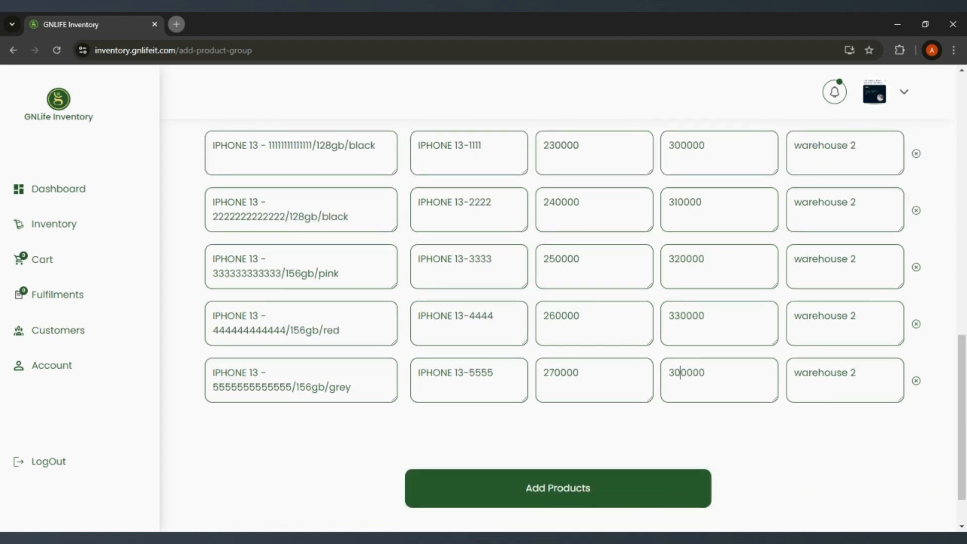
# Step: Set the selling prices of the second to fifth items to 310000, 320000, 330000 and 340000 respectively
pyautogui.press('BackSpace')
pyautogui.write('4')
pyautogui.scroll(15, 688, 317)
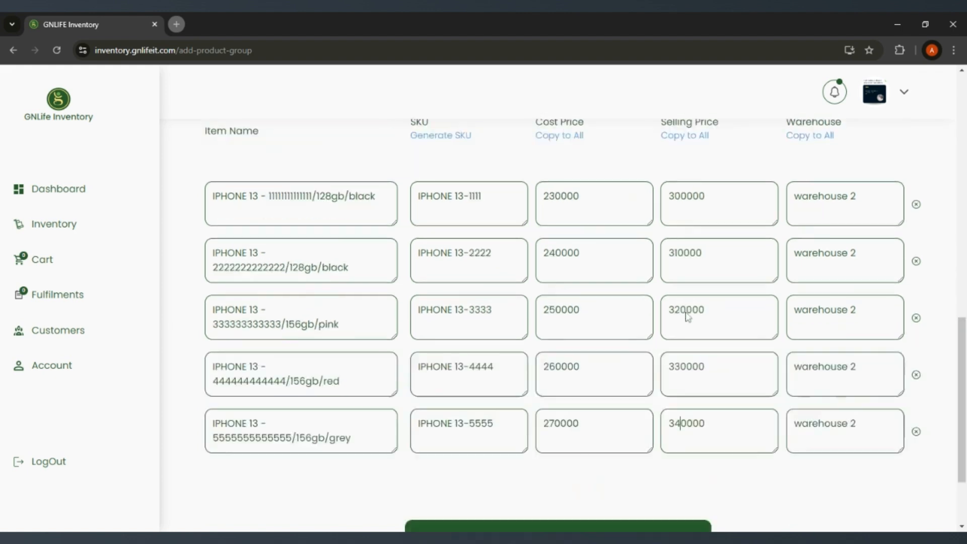
# Step: Check the completed item rows and add the IPHONE 13 group's products to the inventory
pyautogui.scroll(-15, 688, 317)
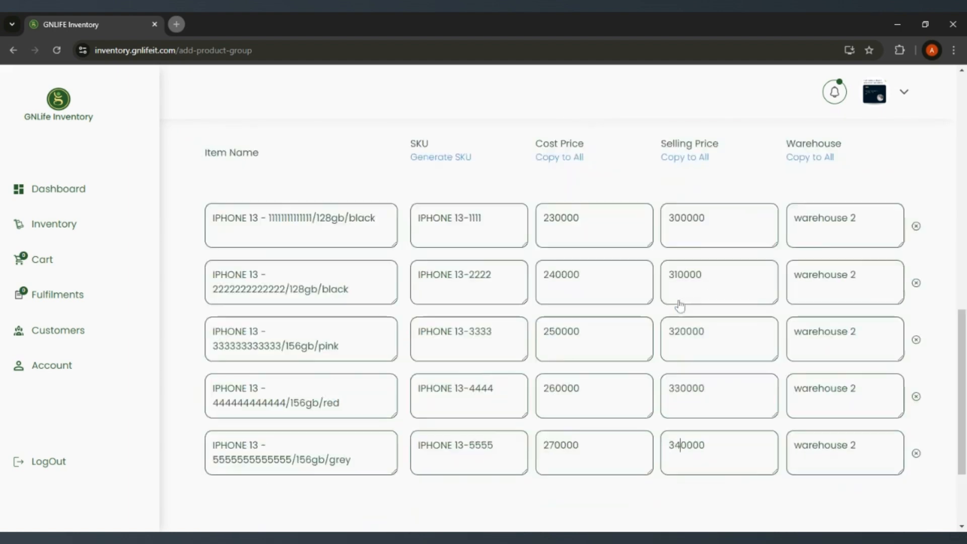
pyautogui.scroll(5, 549, 376)
pyautogui.scroll(-5, 548, 376)
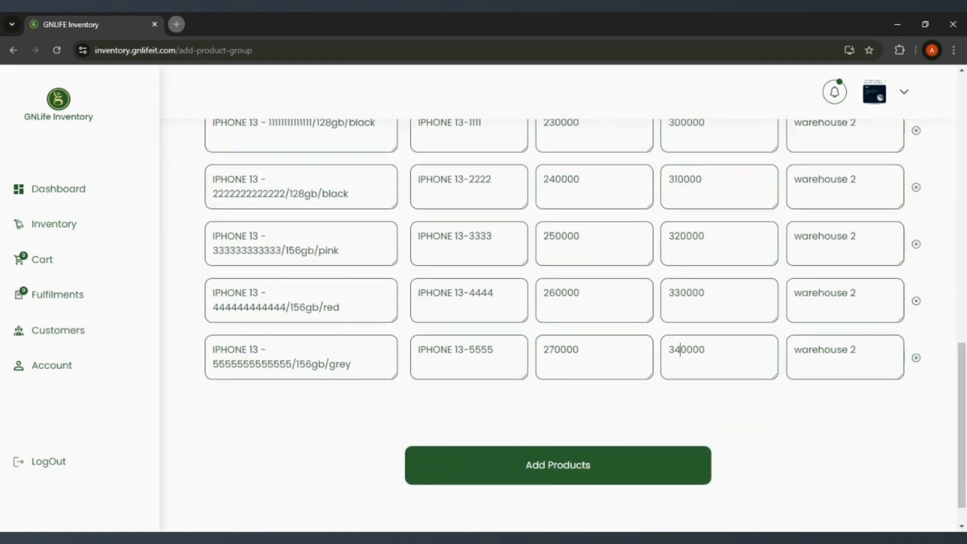
pyautogui.click(545, 434)
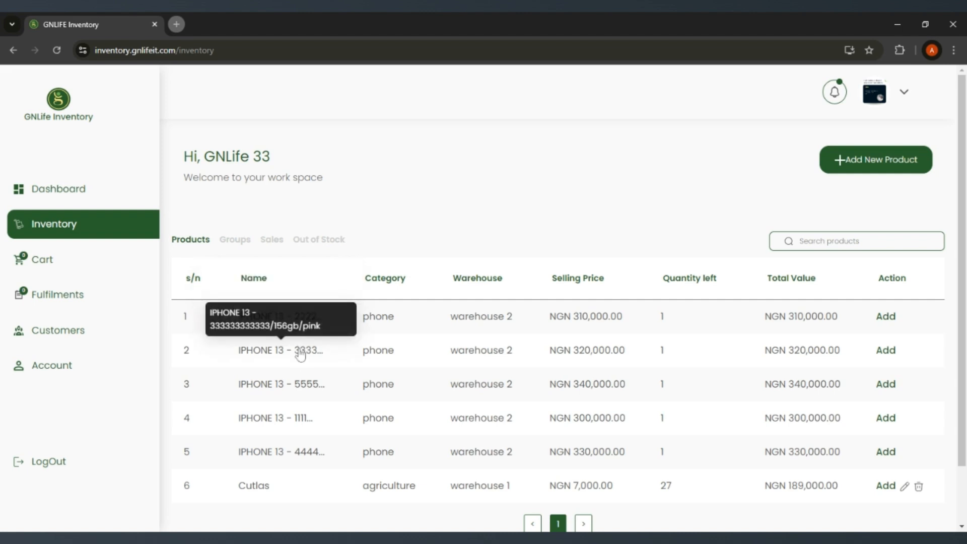
# Step: Check the IPHONE 13 group in the inventory's group list and its individual items in the product list
pyautogui.click(247, 246)
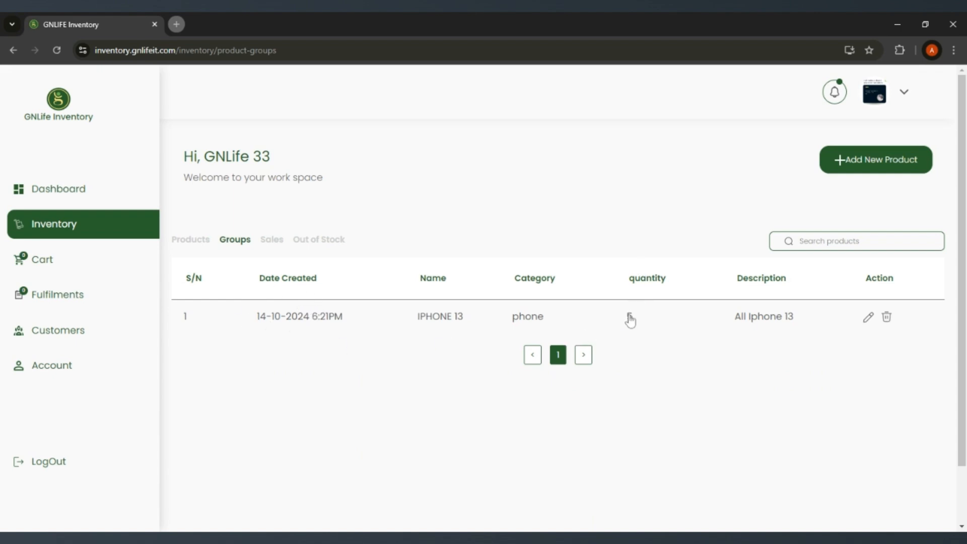
pyautogui.click(188, 240)
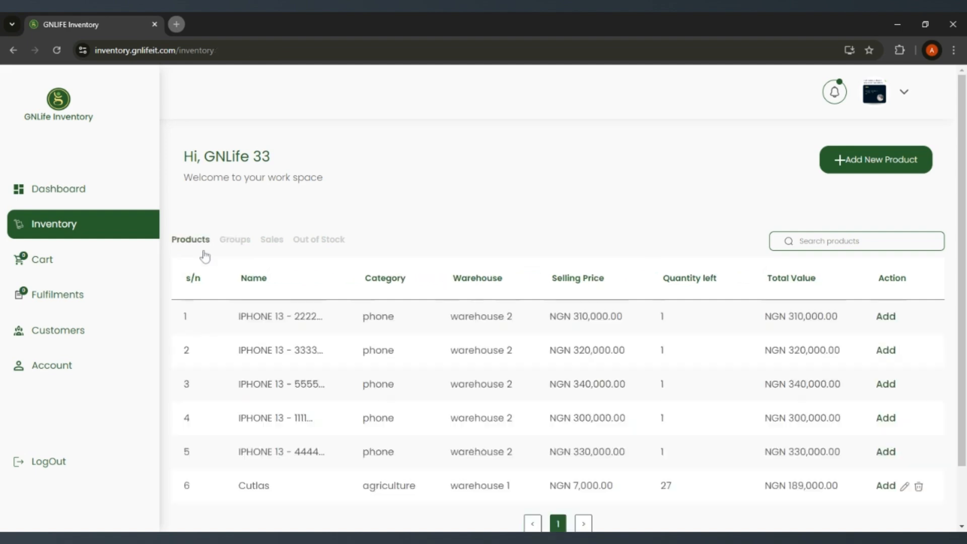
pyautogui.scroll(-2, 207, 259)
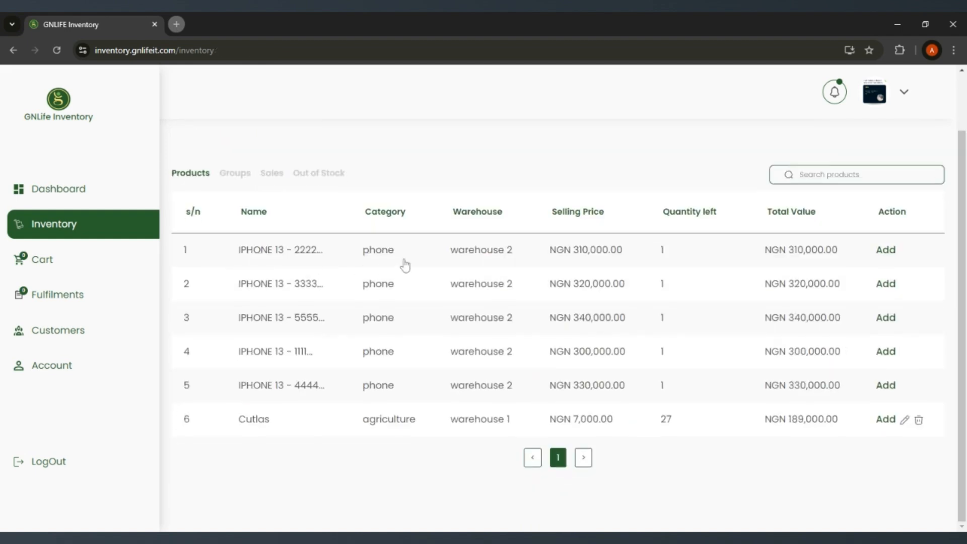
pyautogui.scroll(1, 406, 264)
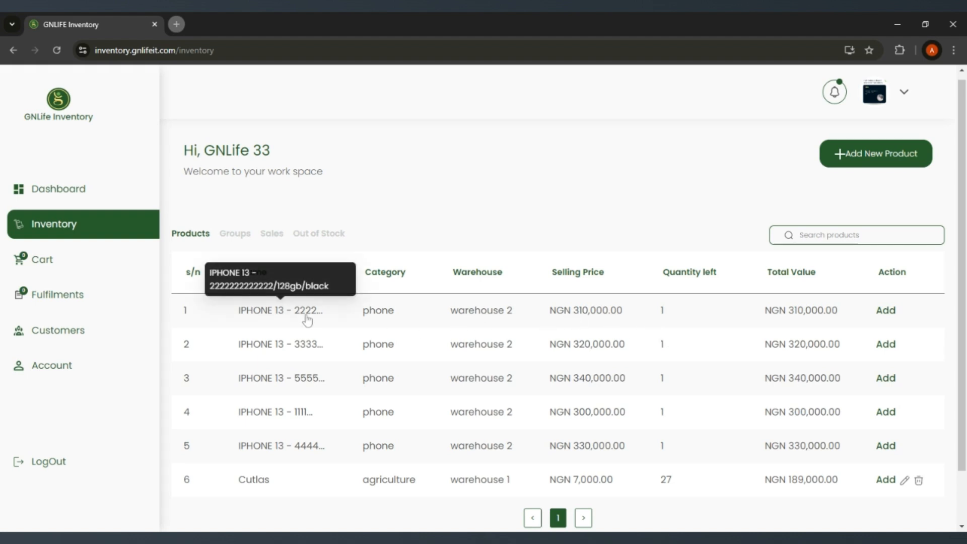
pyautogui.scroll(-1, 271, 305)
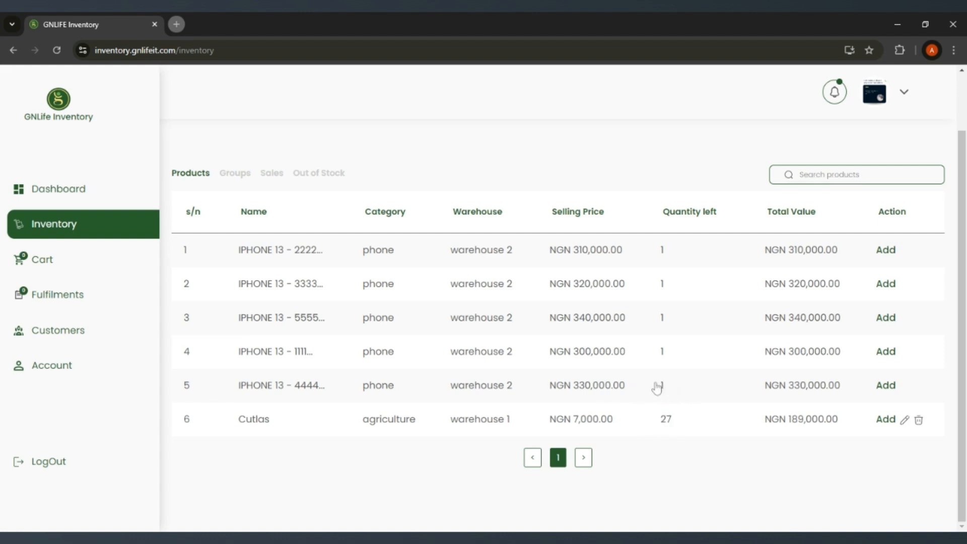
# Step: Open the IPHONE 13 group's details and review its IMEI, storage and color attributes and its items' SKUs, prices and warehouse
pyautogui.click(235, 173)
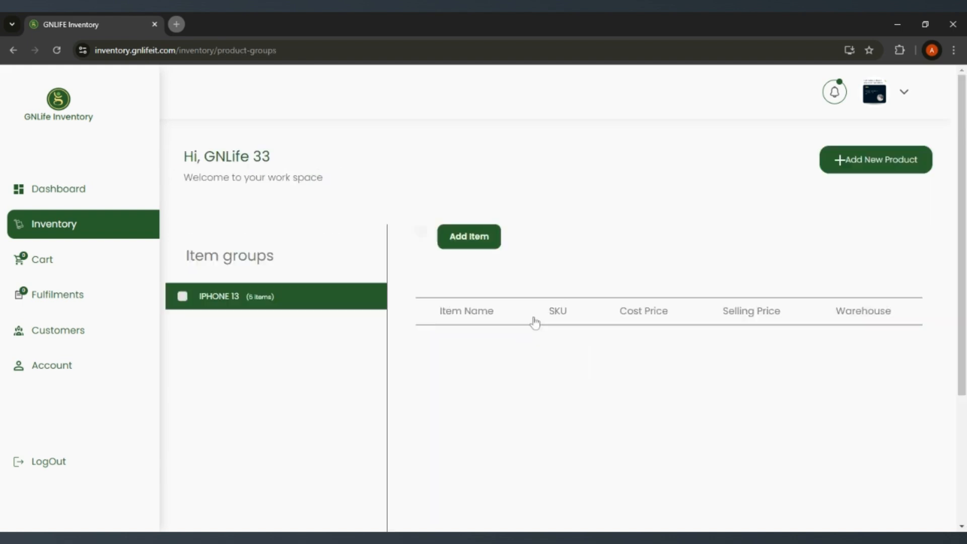
pyautogui.scroll(-3, 527, 319)
pyautogui.scroll(1, 504, 313)
pyautogui.scroll(-2, 492, 299)
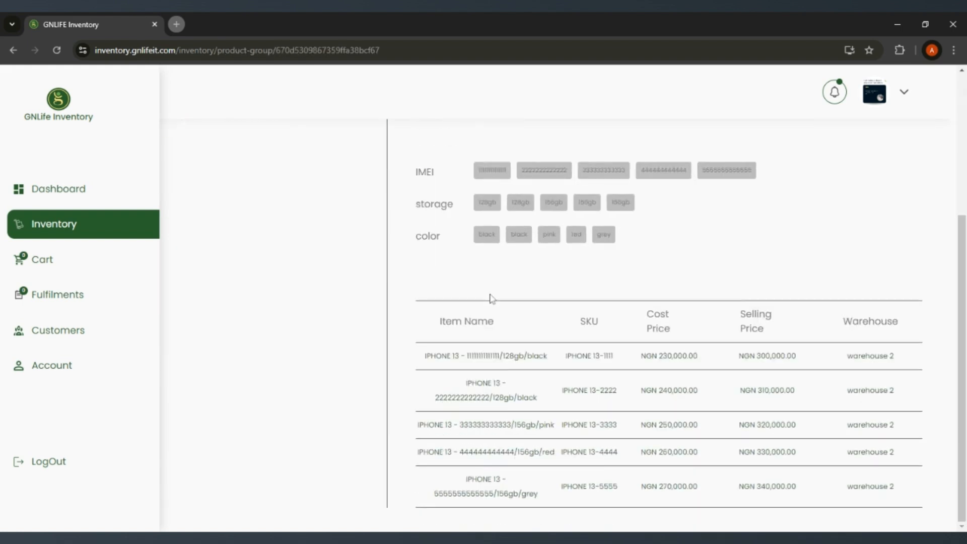
pyautogui.scroll(4, 490, 300)
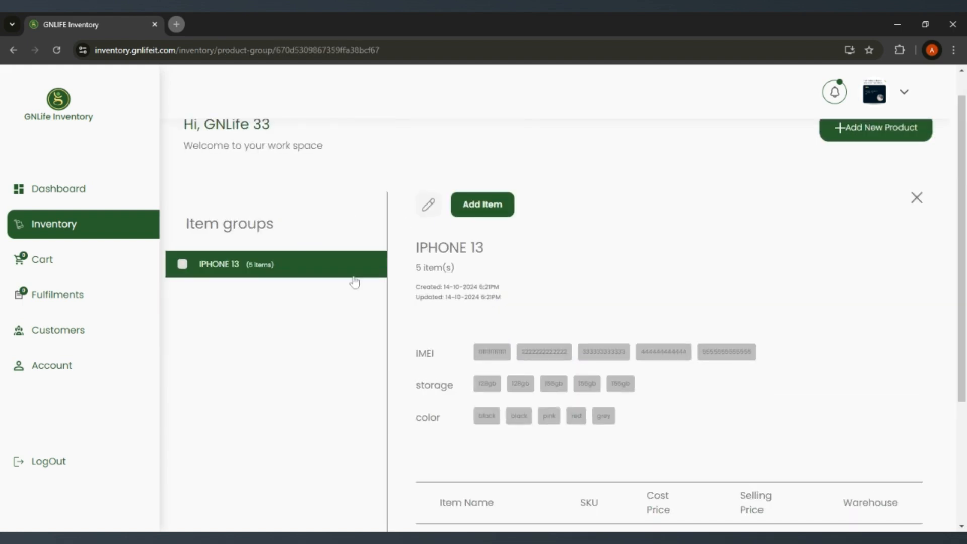
pyautogui.scroll(-3, 496, 282)
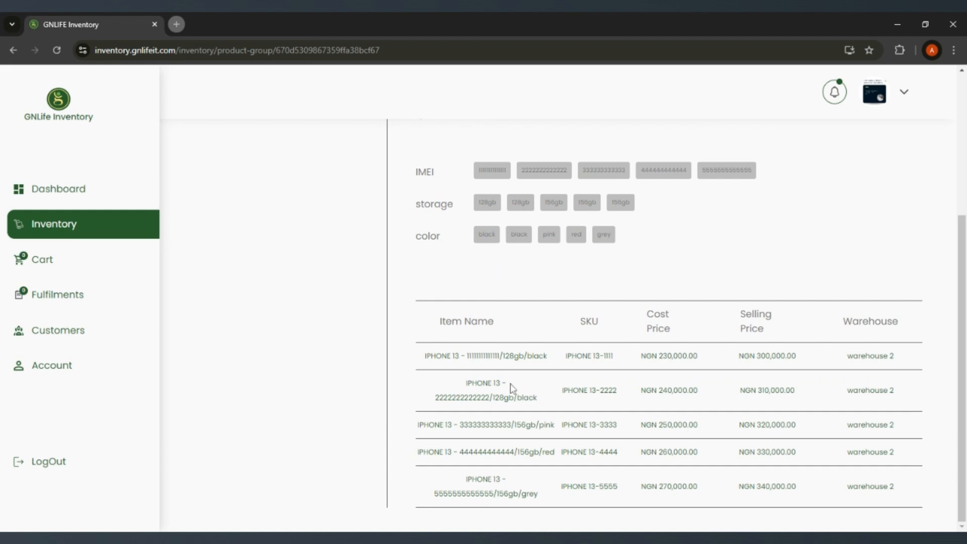
pyautogui.scroll(1, 531, 373)
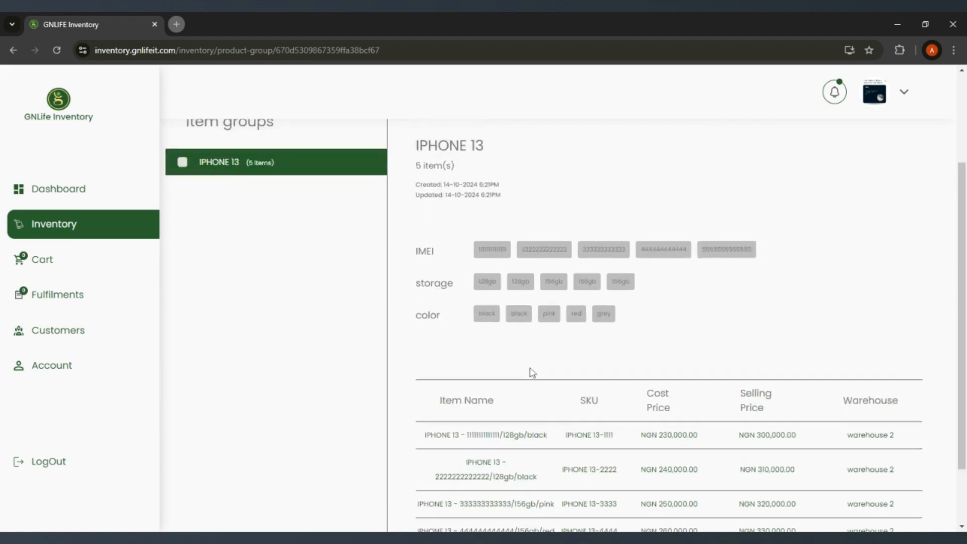
pyautogui.scroll(-1, 530, 373)
pyautogui.scroll(3, 524, 353)
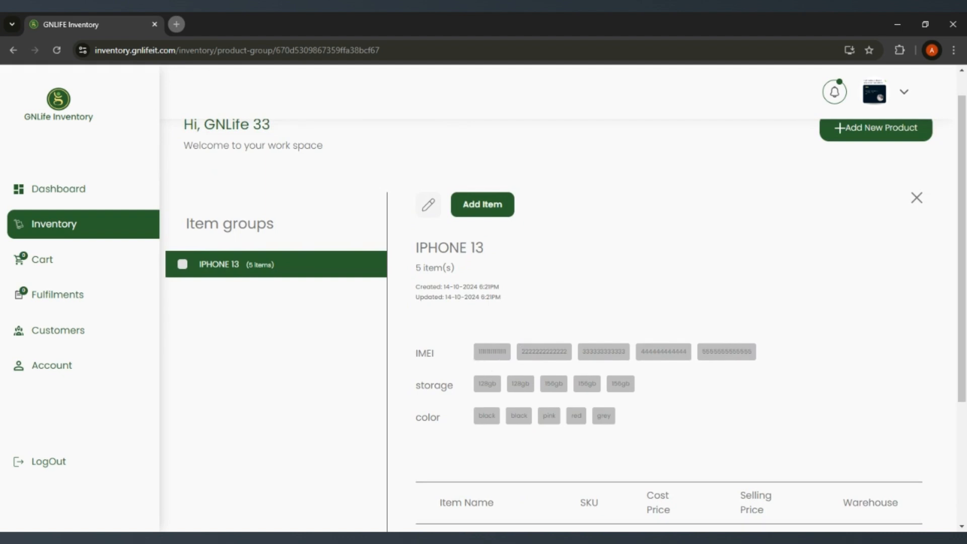
pyautogui.scroll(-3, 504, 287)
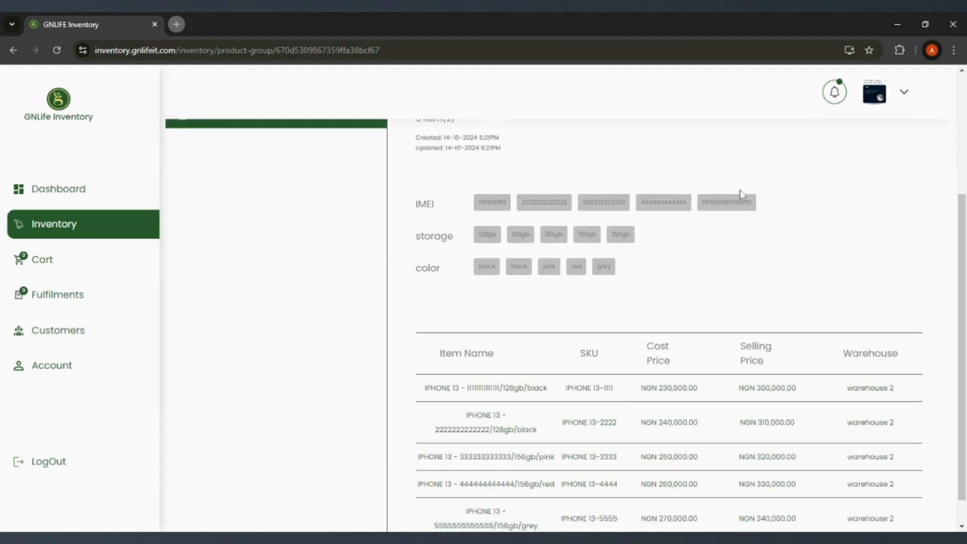
pyautogui.scroll(-1, 669, 289)
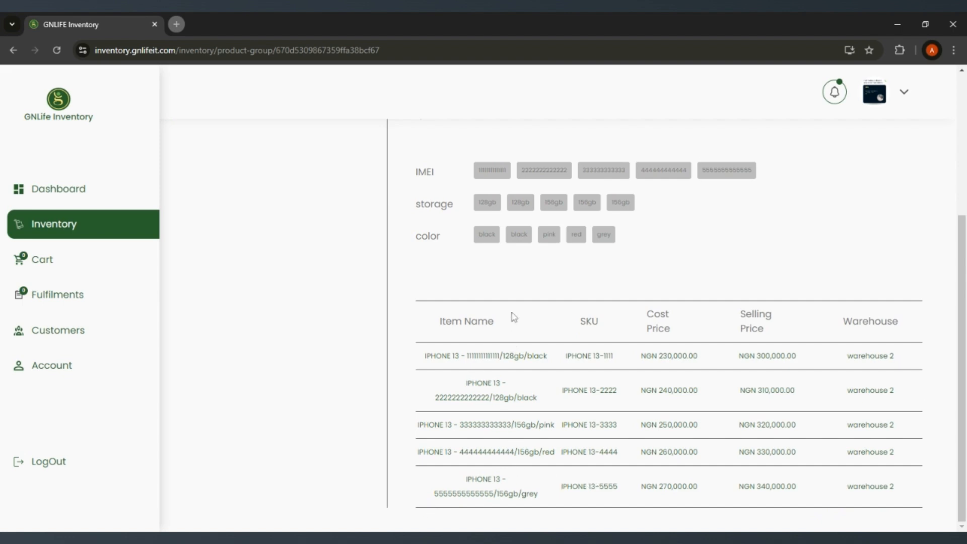
pyautogui.scroll(4, 514, 318)
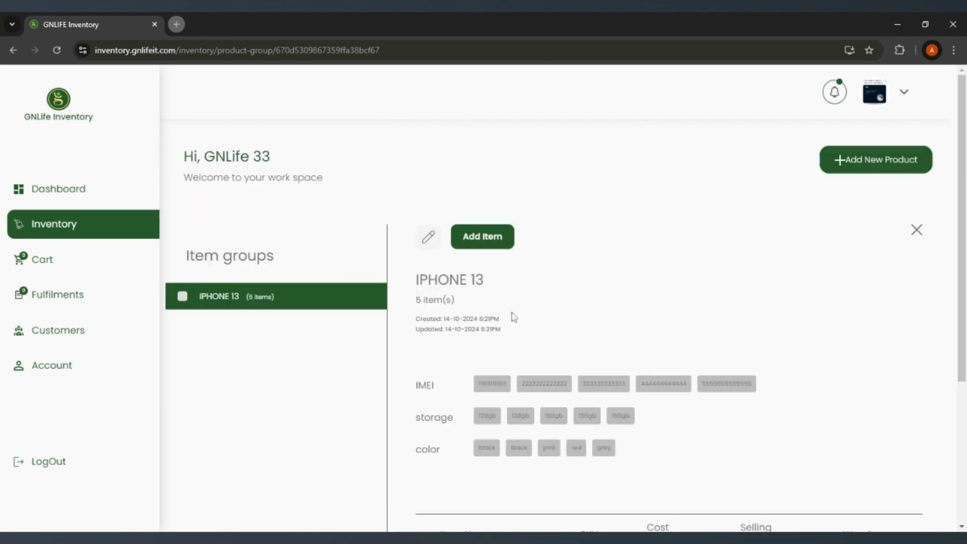
# Step: Return to the inventory and compare the IPHONE 13 entry in the group list with its individual items in the product list
pyautogui.click(137, 222)
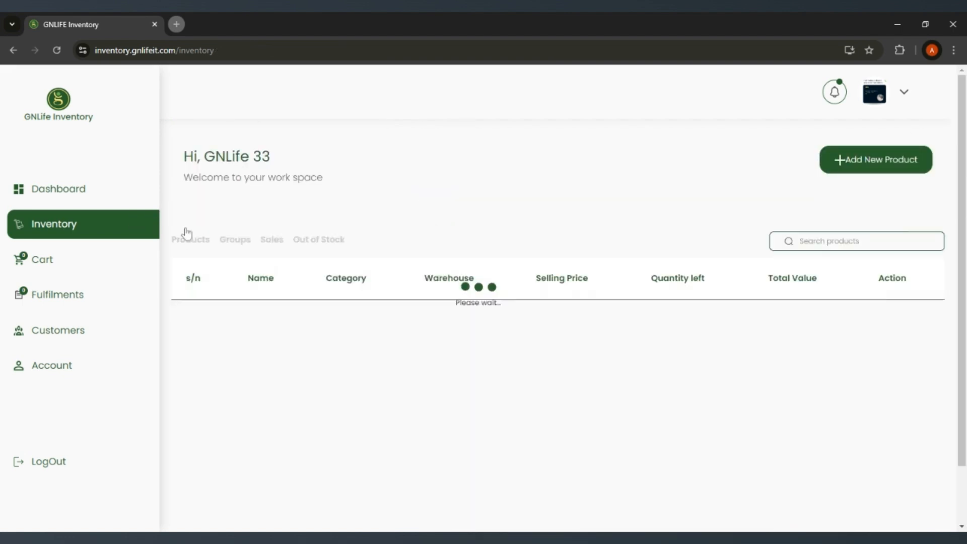
pyautogui.click(235, 241)
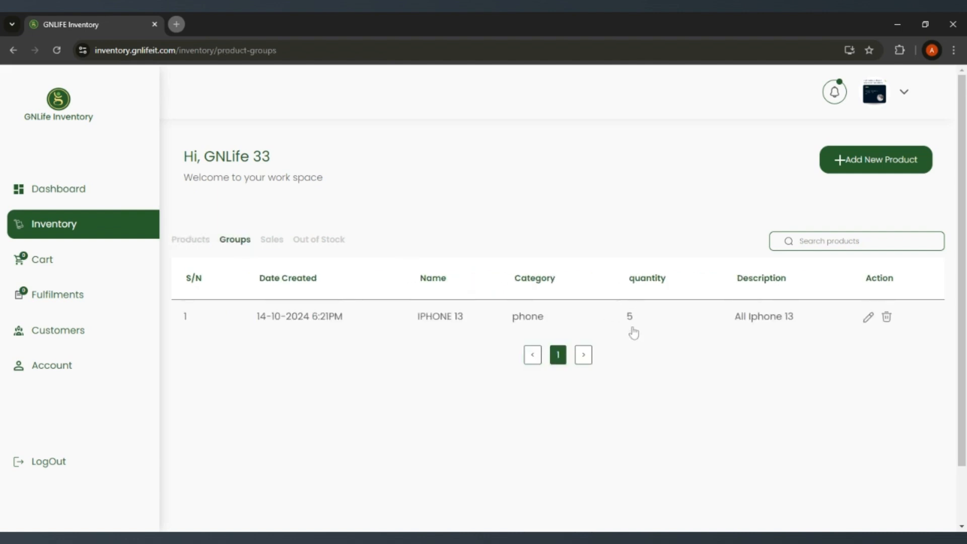
pyautogui.click(192, 245)
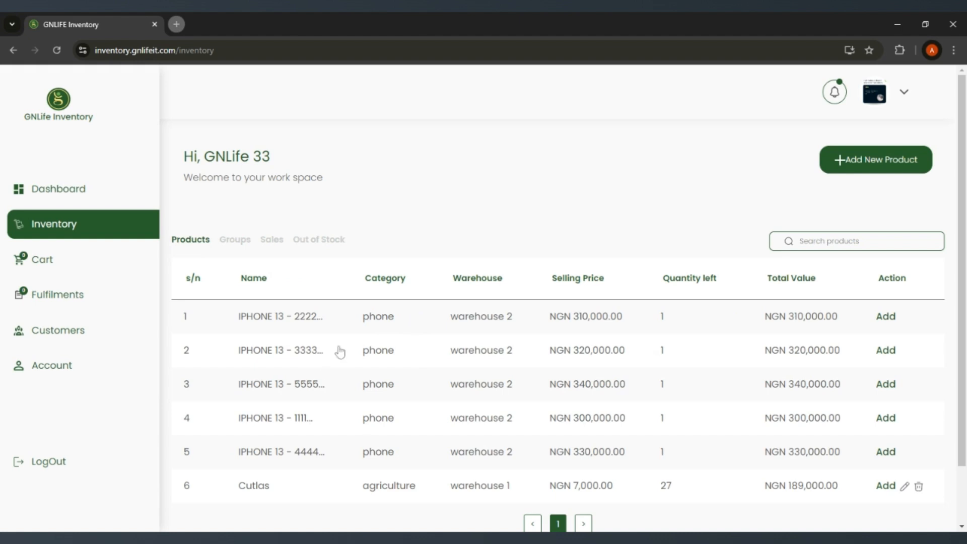
pyautogui.scroll(-1, 250, 325)
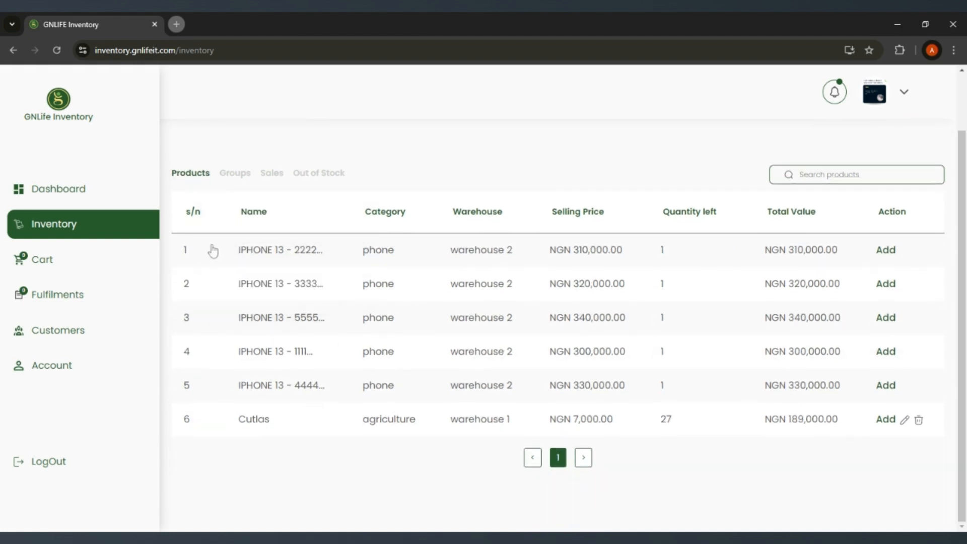
# Step: Reveal the total store value on the dashboard and examine the product, category and out-of-stock figures and the low quantity products
pyautogui.click(114, 198)
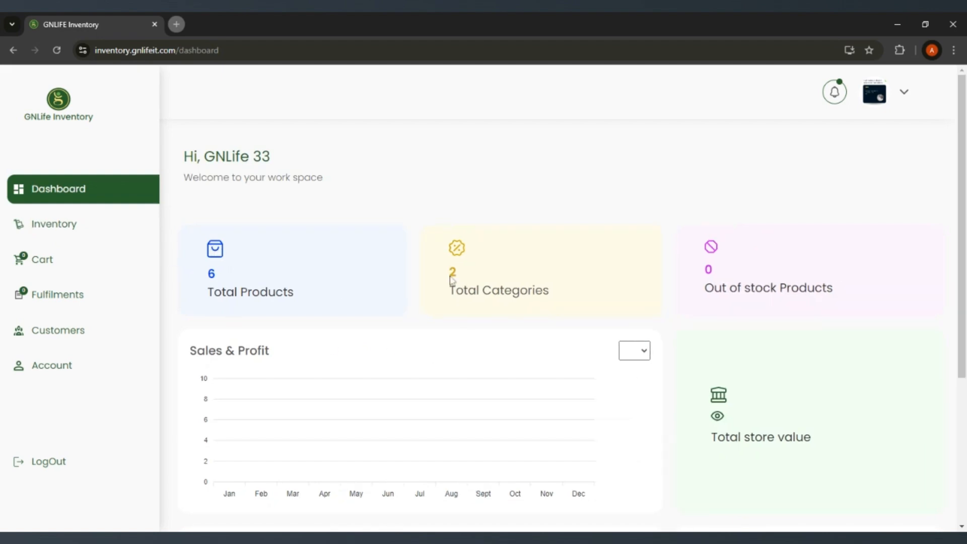
pyautogui.scroll(-4, 484, 281)
pyautogui.click(717, 195)
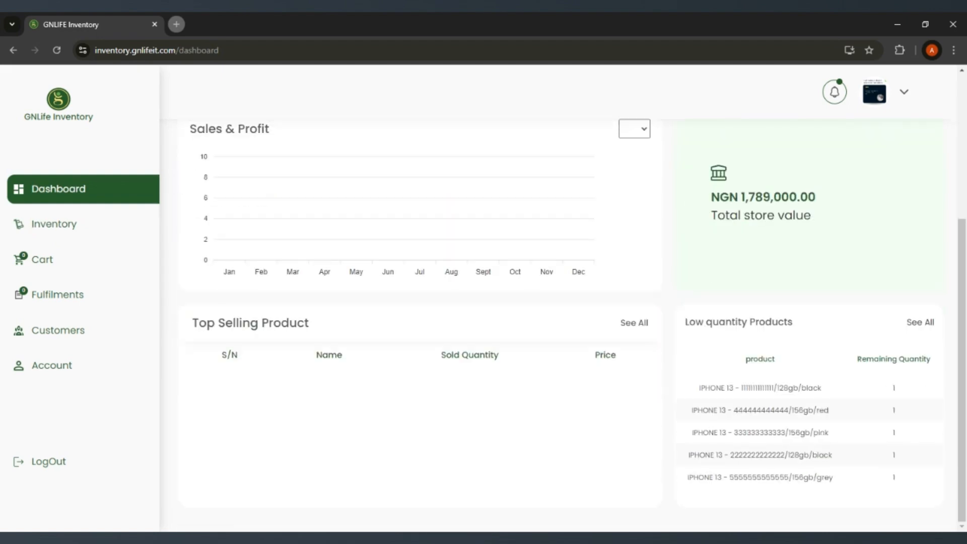
pyautogui.scroll(3, 760, 237)
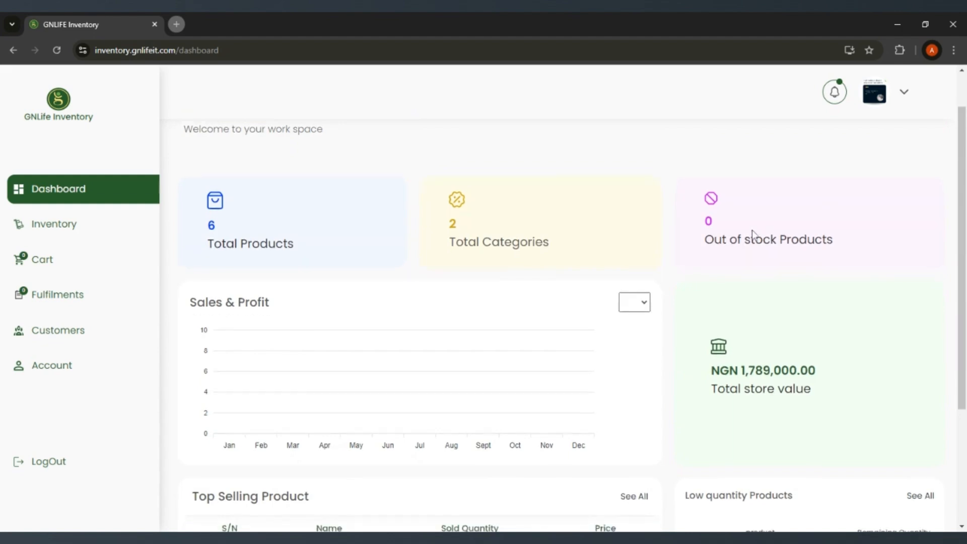
pyautogui.scroll(-3, 753, 235)
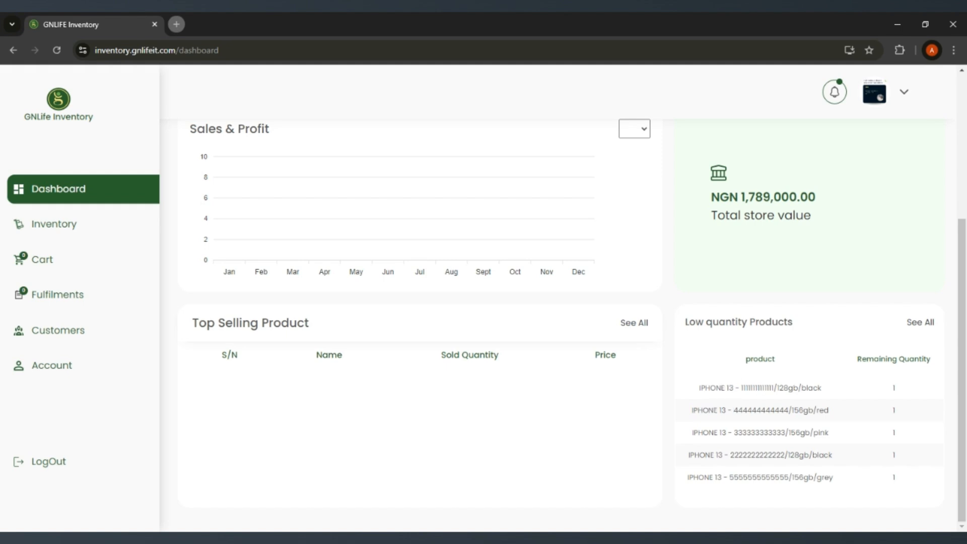
pyautogui.scroll(5, 488, 368)
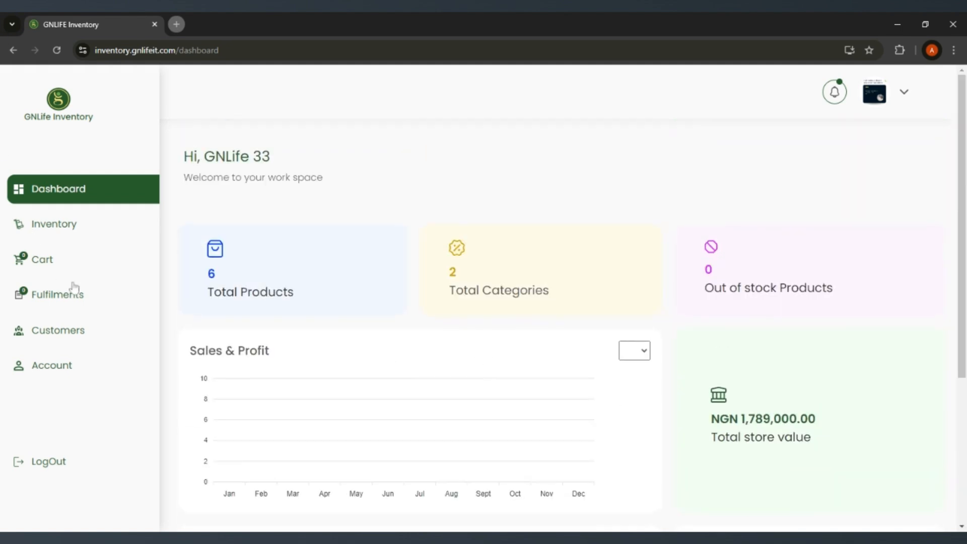